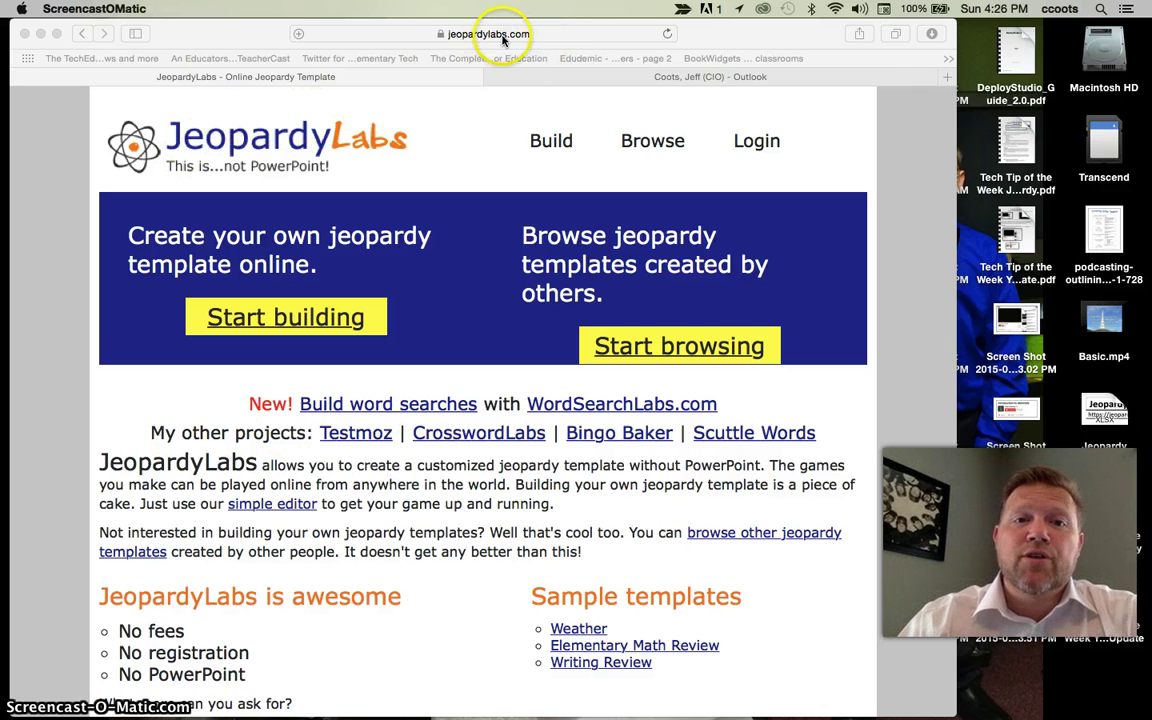
- Bring Safari to the front, showing the JeopardyLabs home page
click(552, 34)
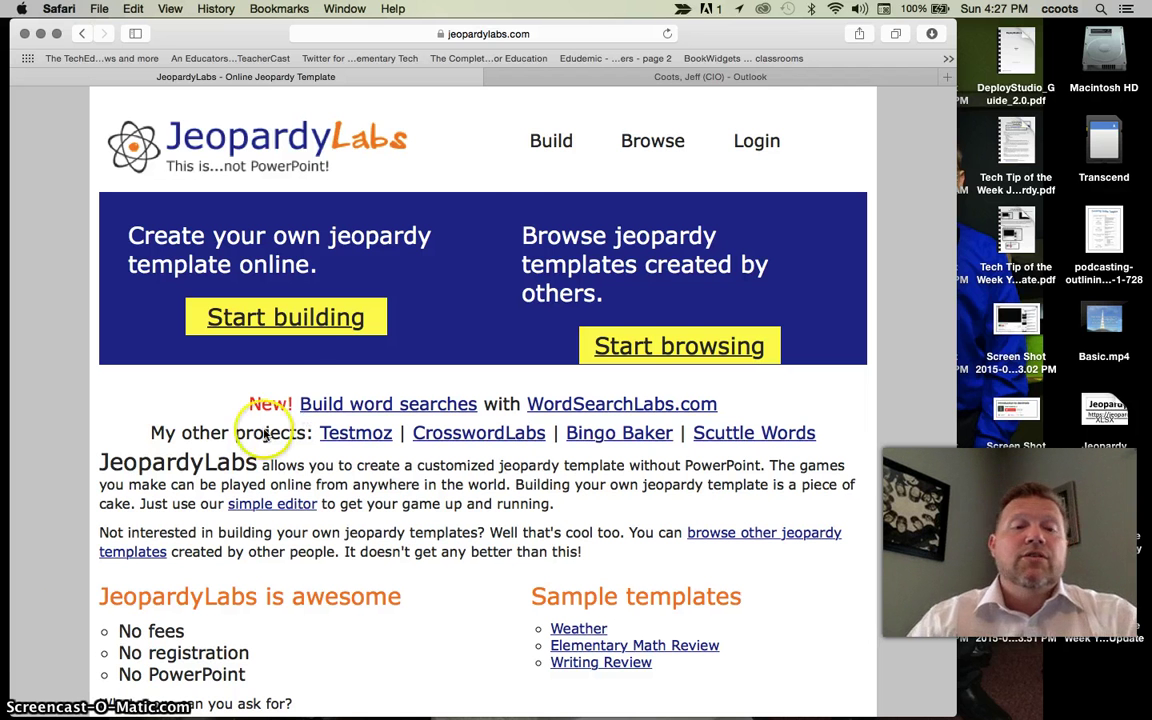
- Start a Quick Build template and enter and confirm a four-character edit password
click(553, 143)
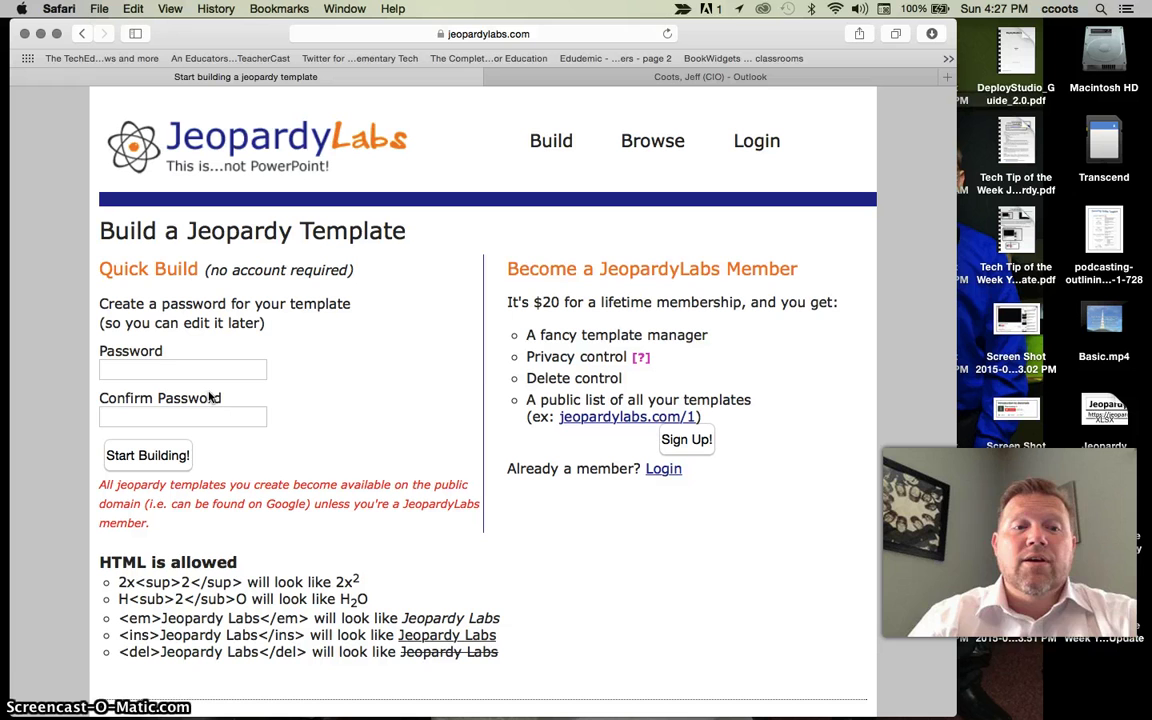
click(197, 368)
click(197, 368)
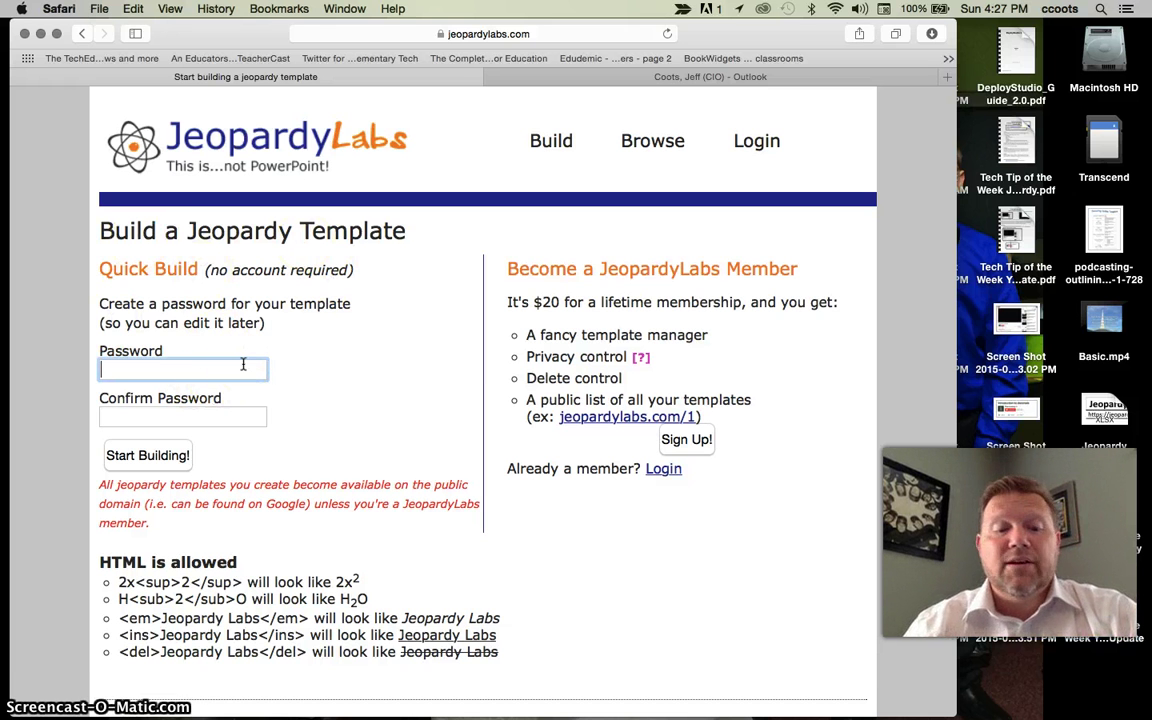
text(test)
click(208, 380)
click(226, 416)
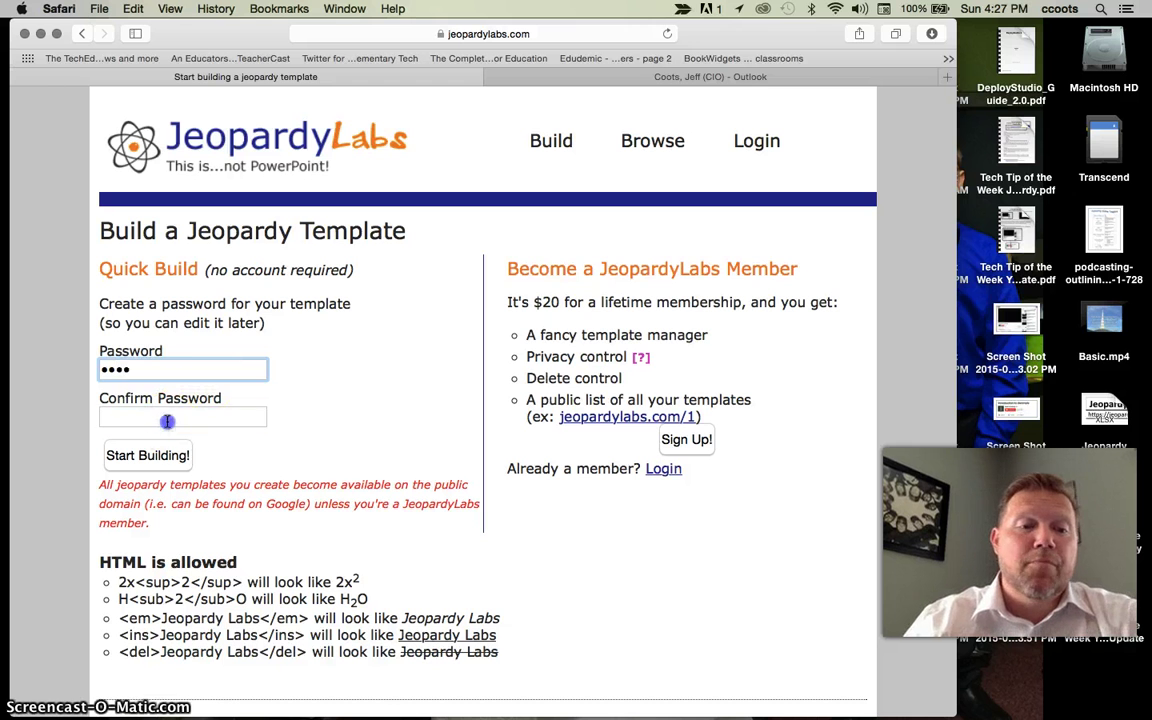
text(te)
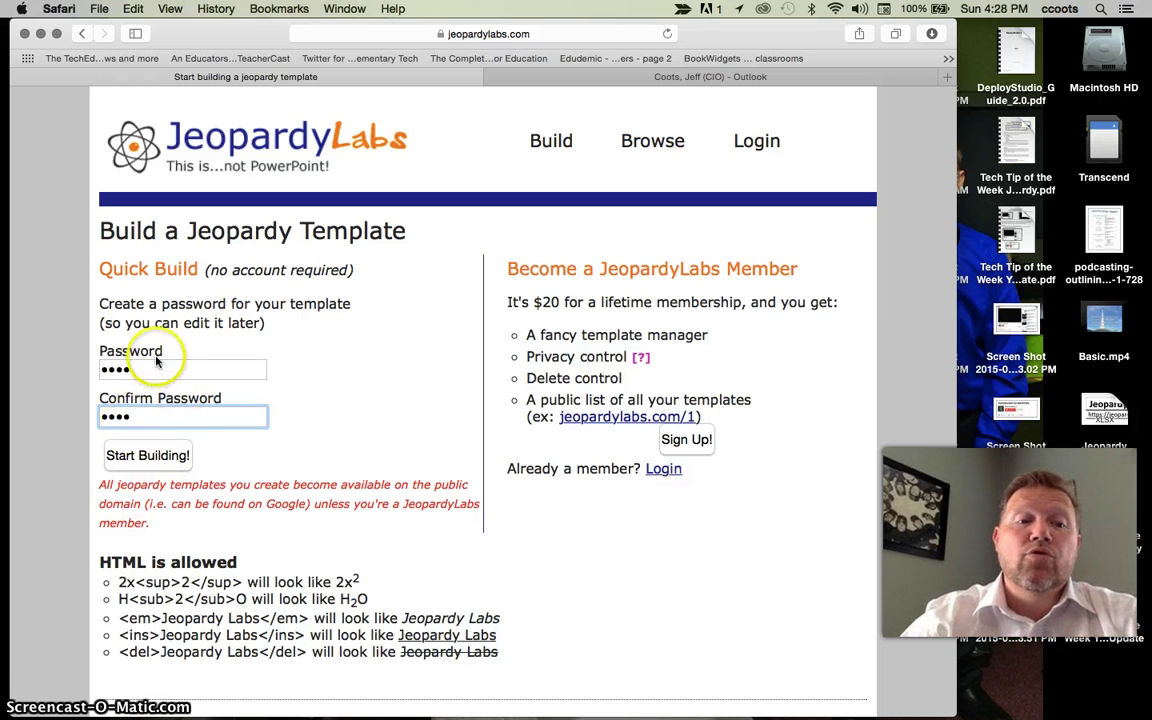
- Create the template and title the board 'Unit 1: Geometry'
click(163, 465)
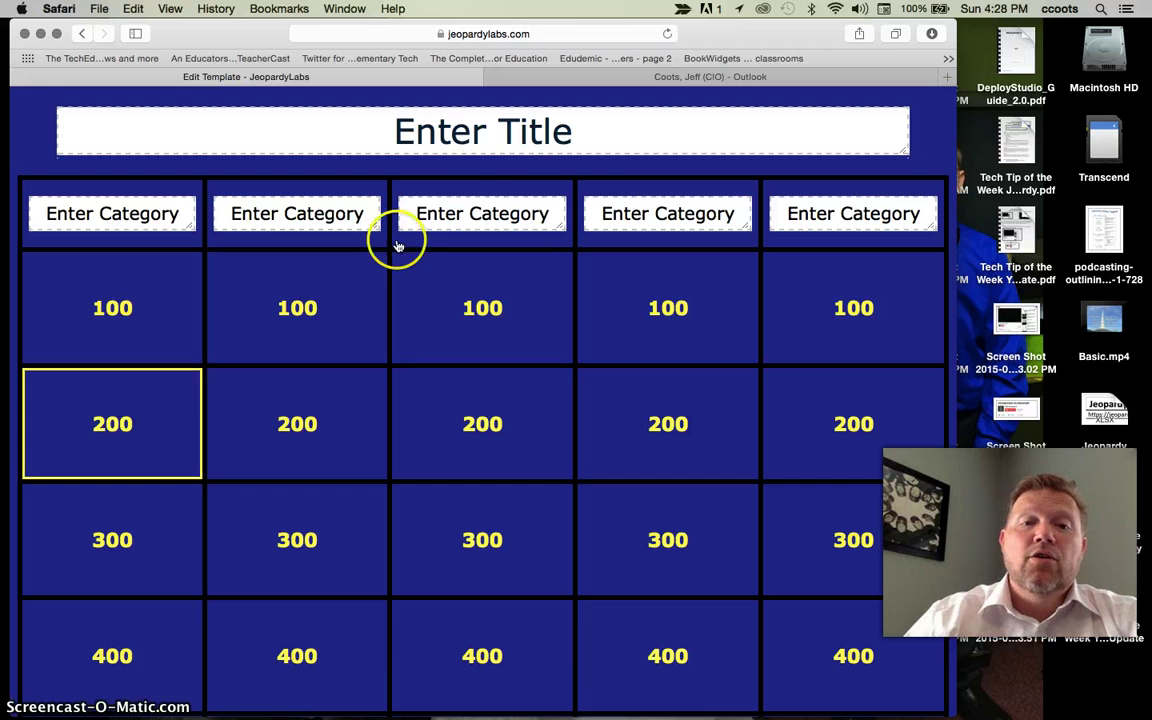
click(486, 139)
triple_click(488, 139)
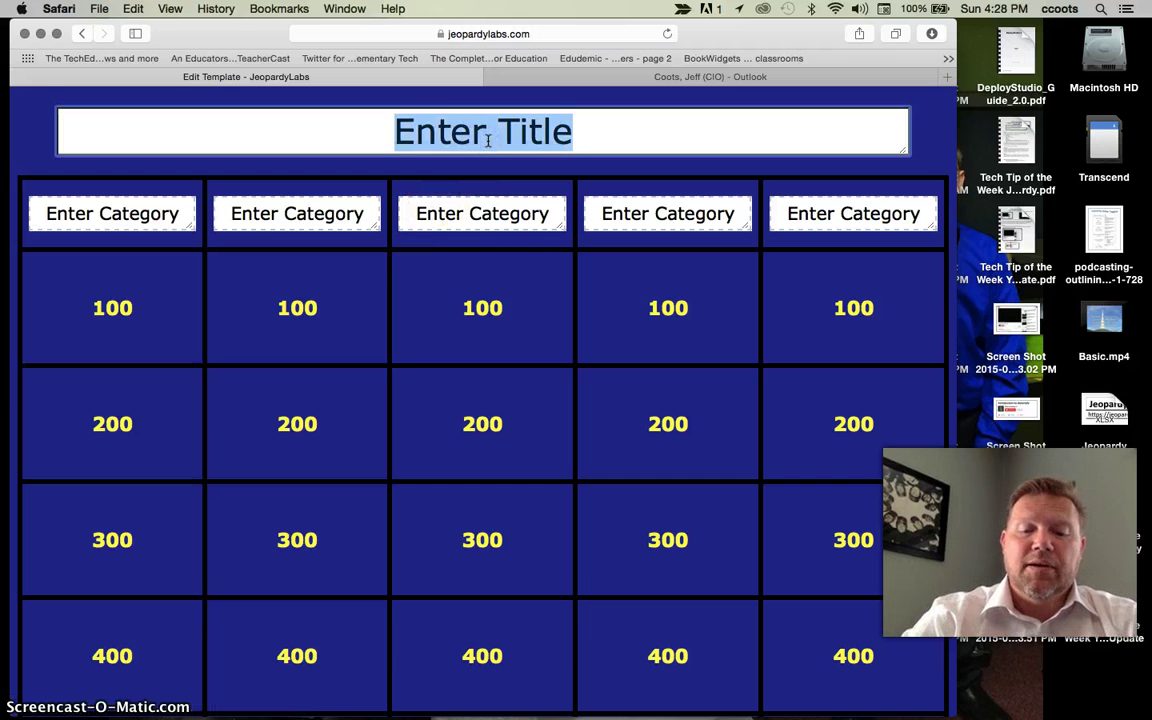
text(Unit )
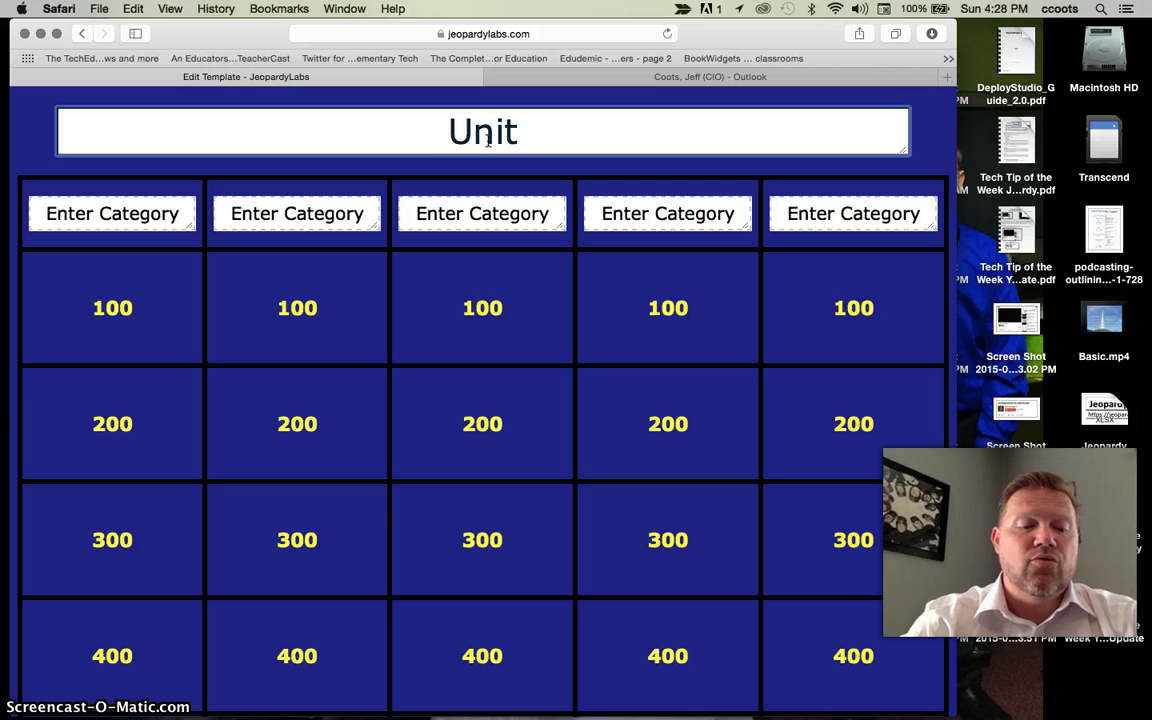
text(1:  Geo)
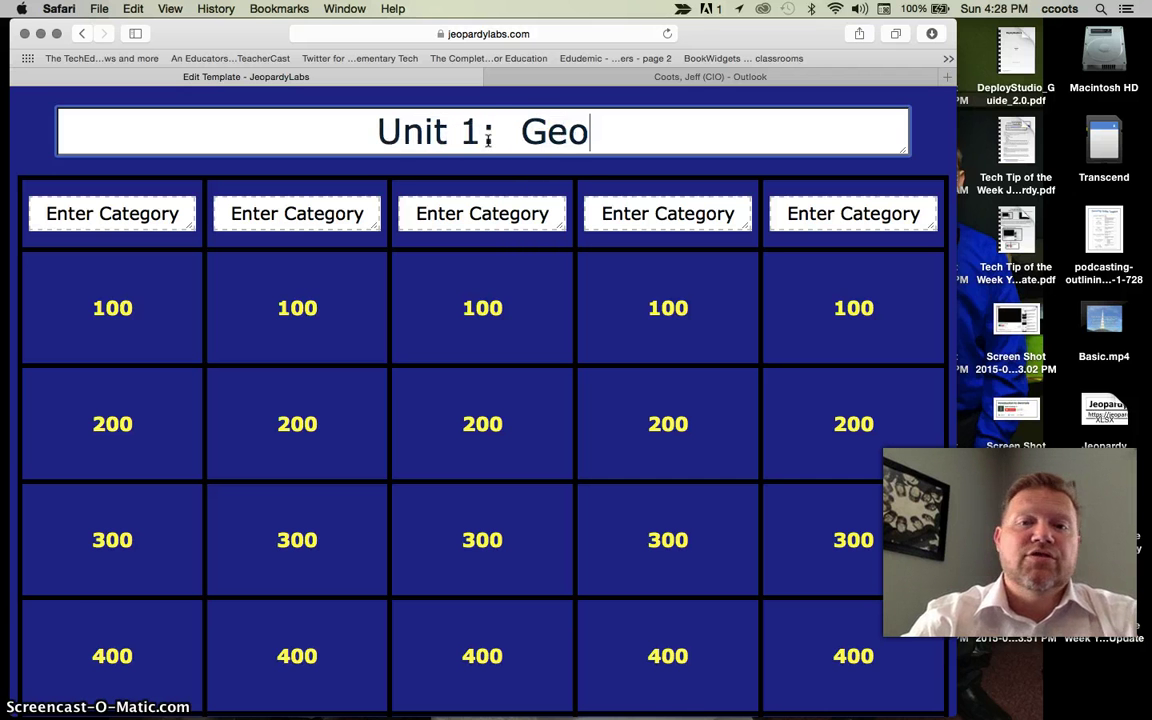
text(metry)
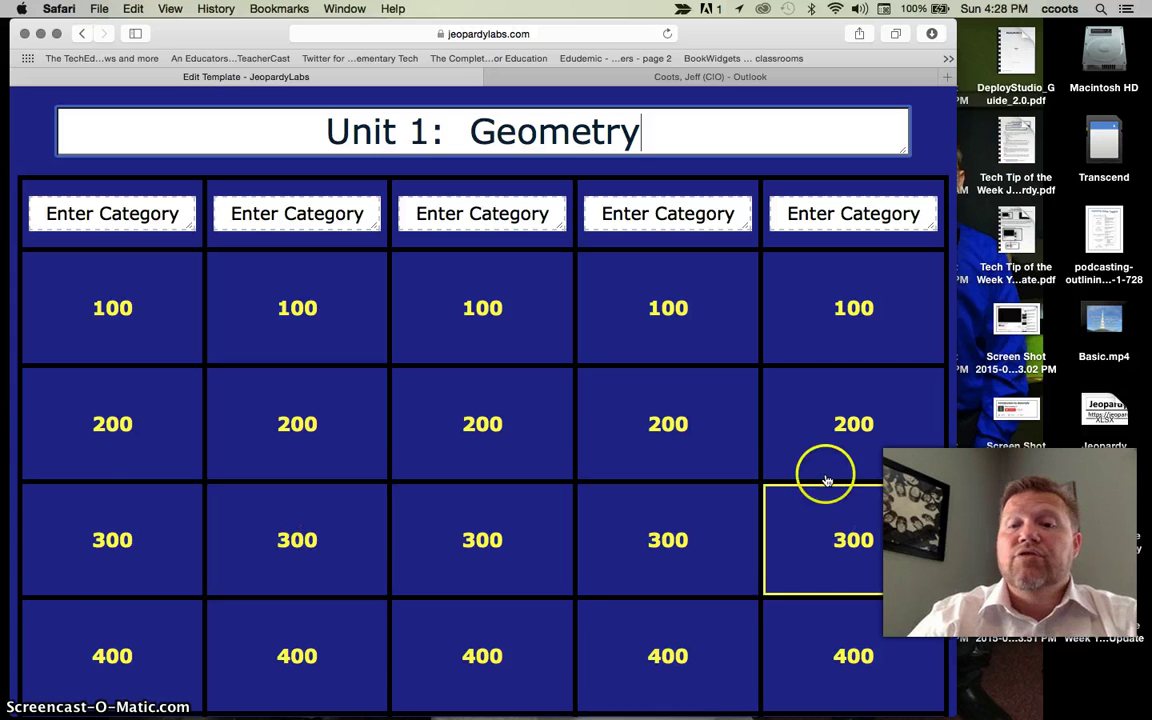
scroll(823, 470, down, 5)
scroll(823, 470, up, 5)
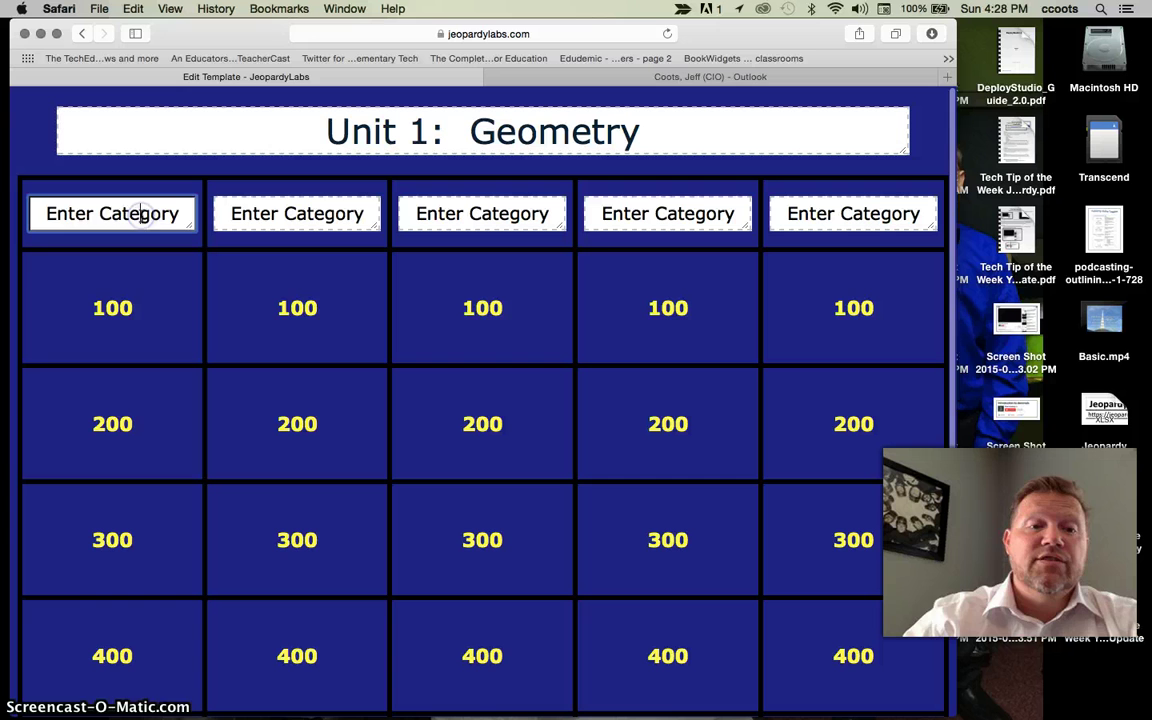
- Name the first four categories Basic, Points, Lines and Plane
click(143, 214)
text(Basic)
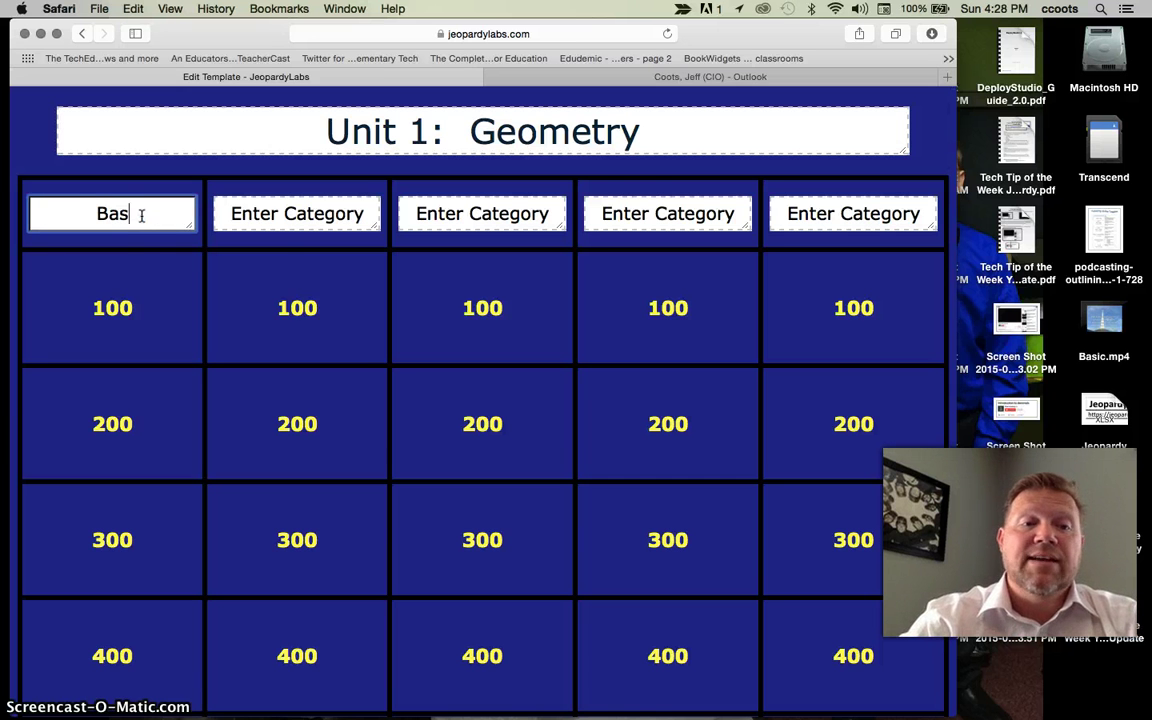
click(265, 227)
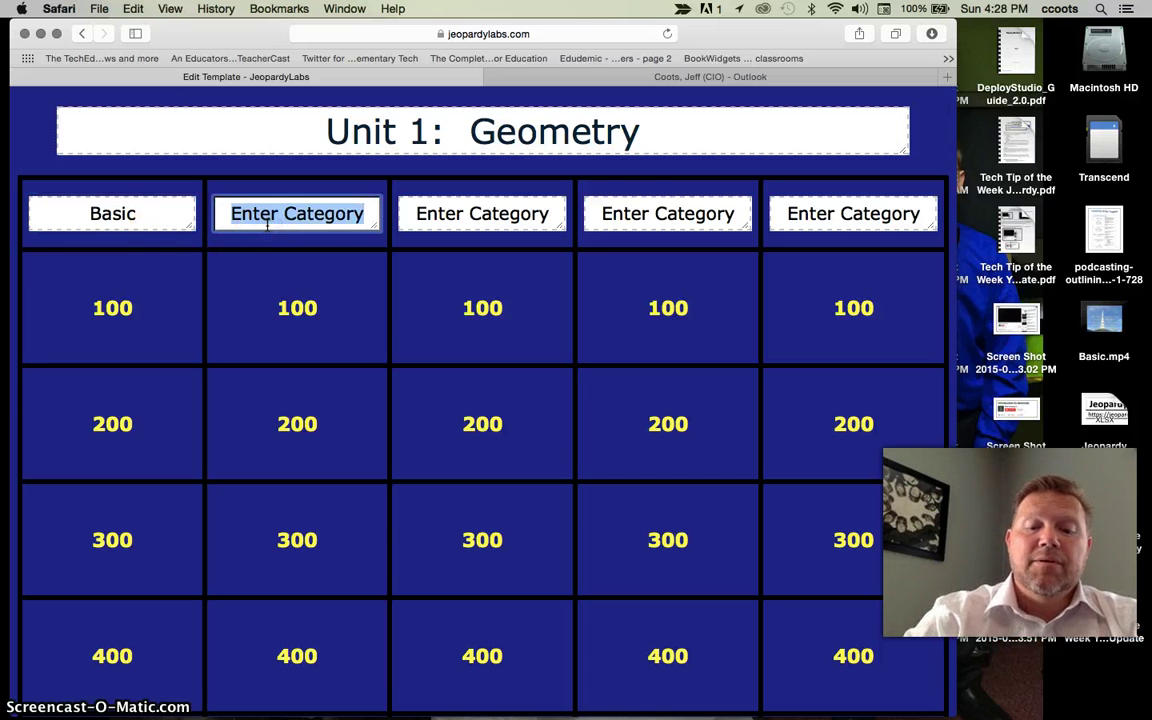
text(Points)
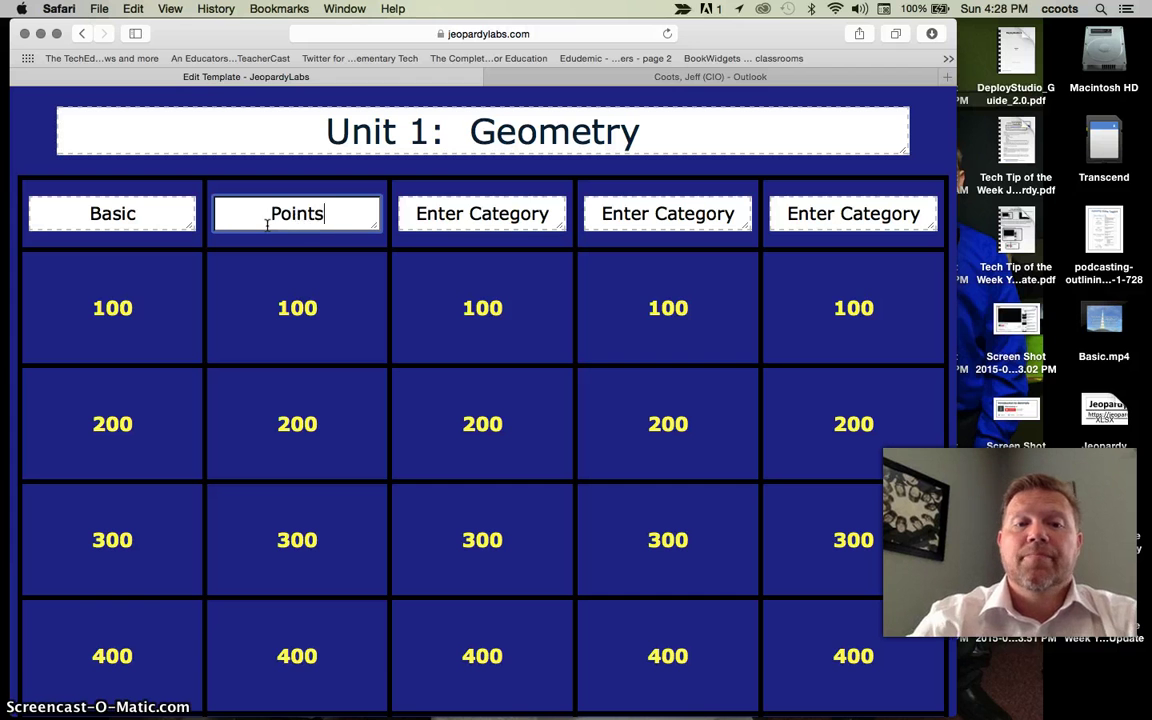
double_click(432, 213)
triple_click(449, 219)
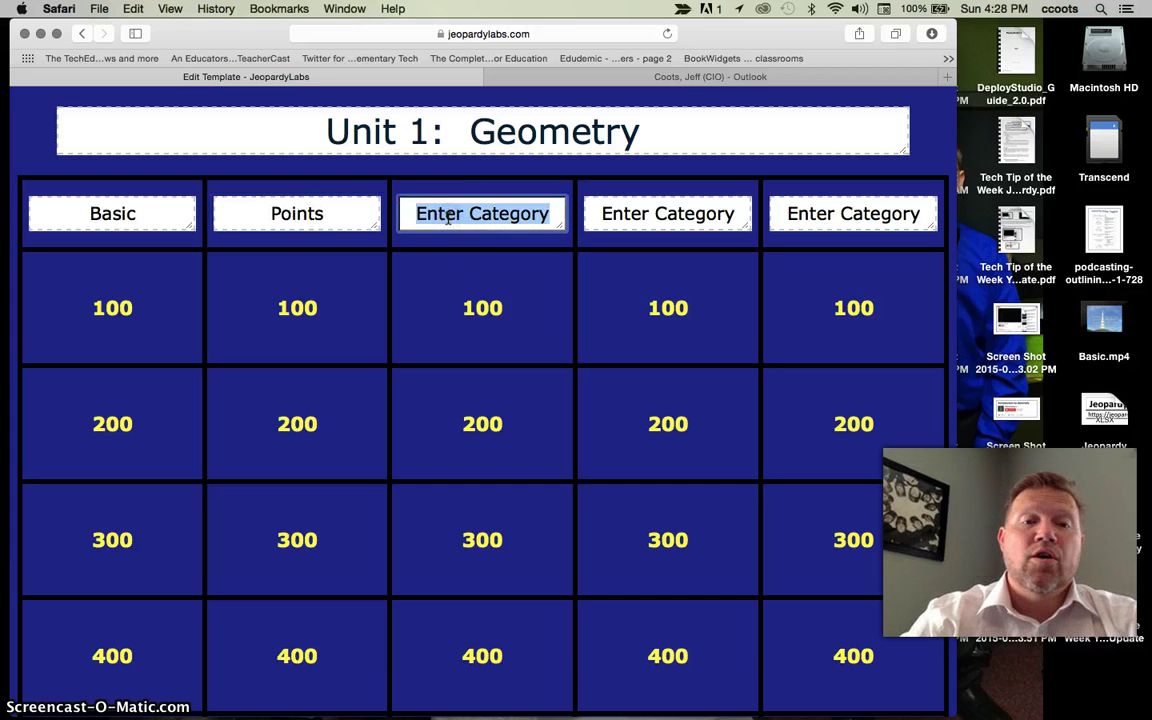
text(Lines)
triple_click(668, 218)
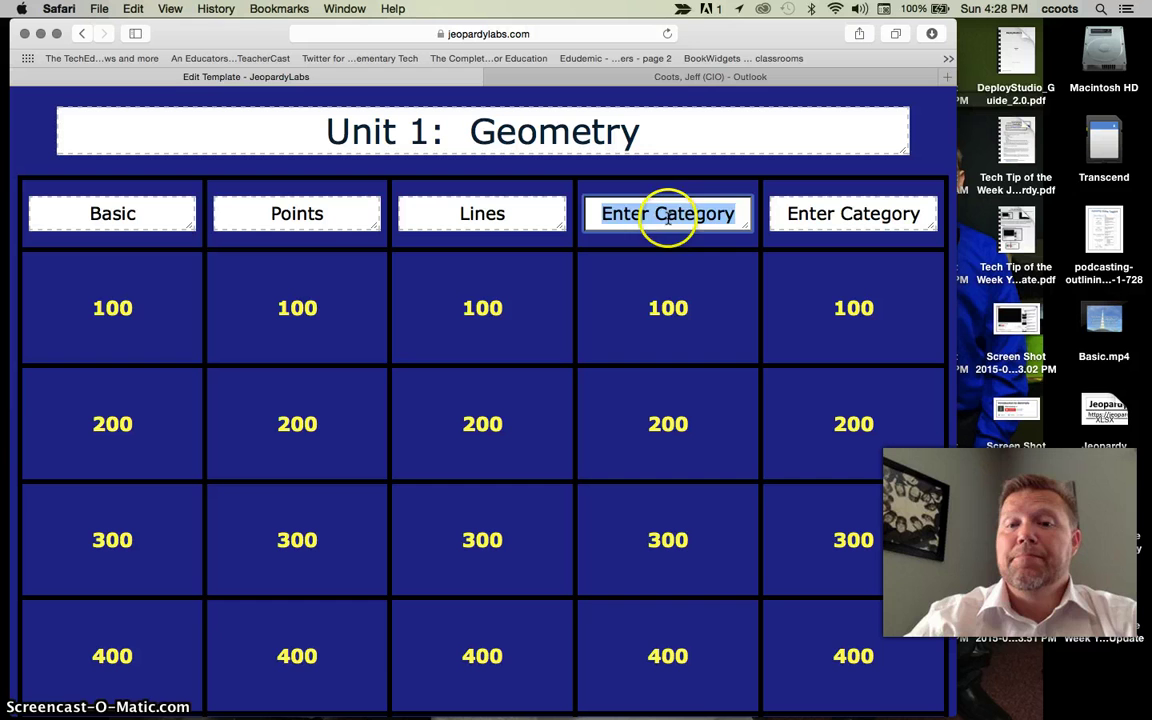
text(Plane)
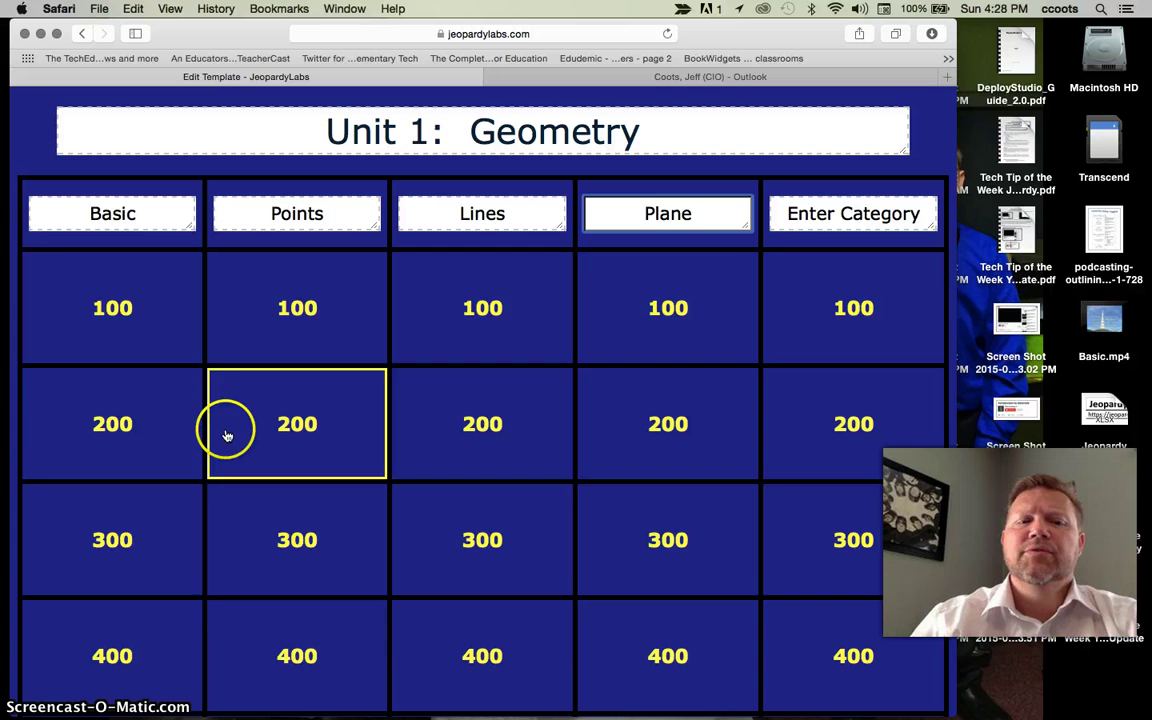
- Give Basic 100 the answer 'Point, Line, and Plane' and question 'The three undefined terms in Geometry?'
click(126, 330)
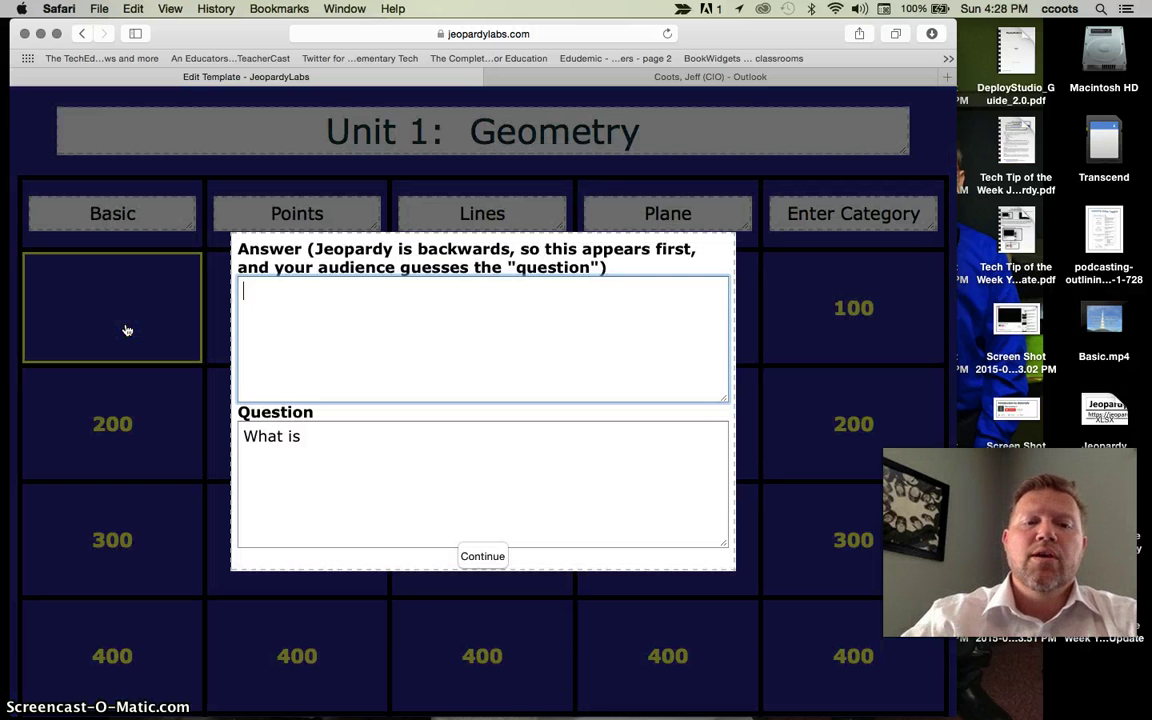
text(P)
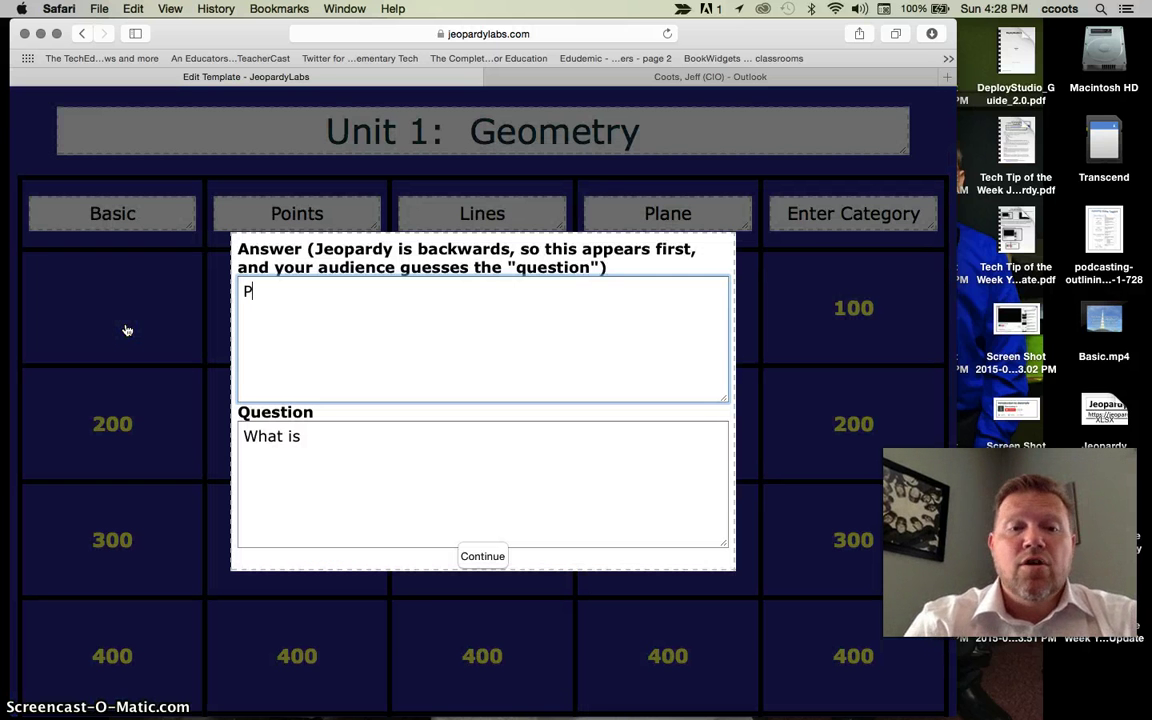
text(oint, Line, and Plane)
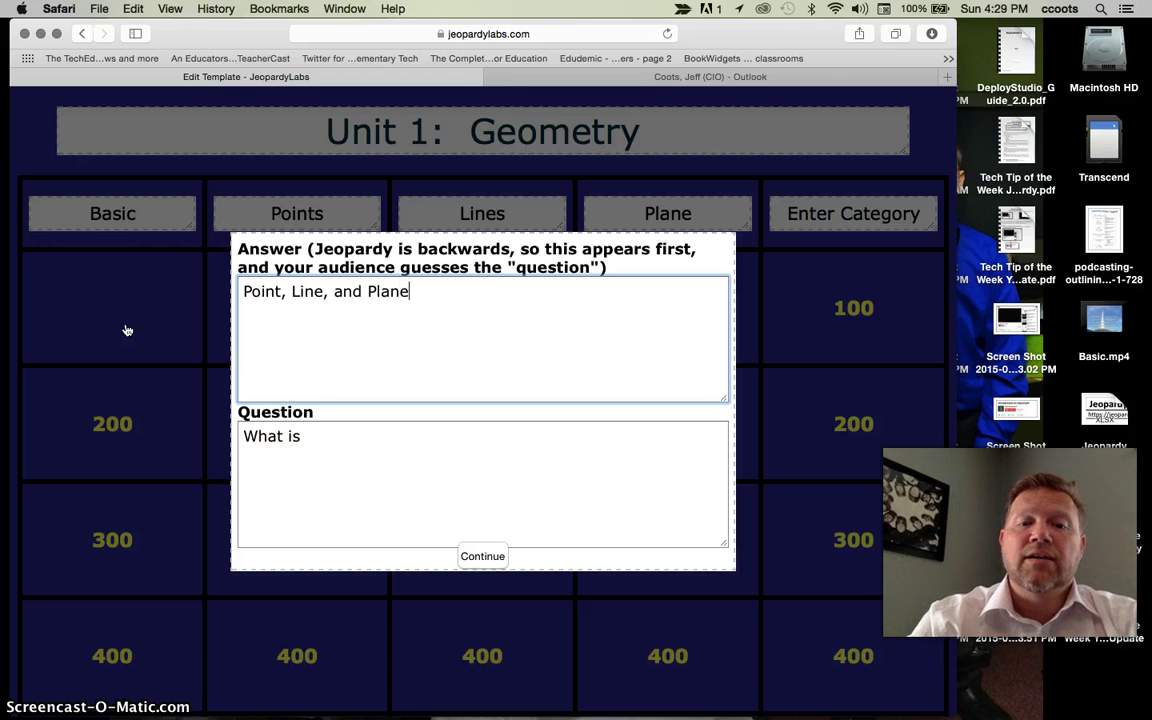
click(335, 440)
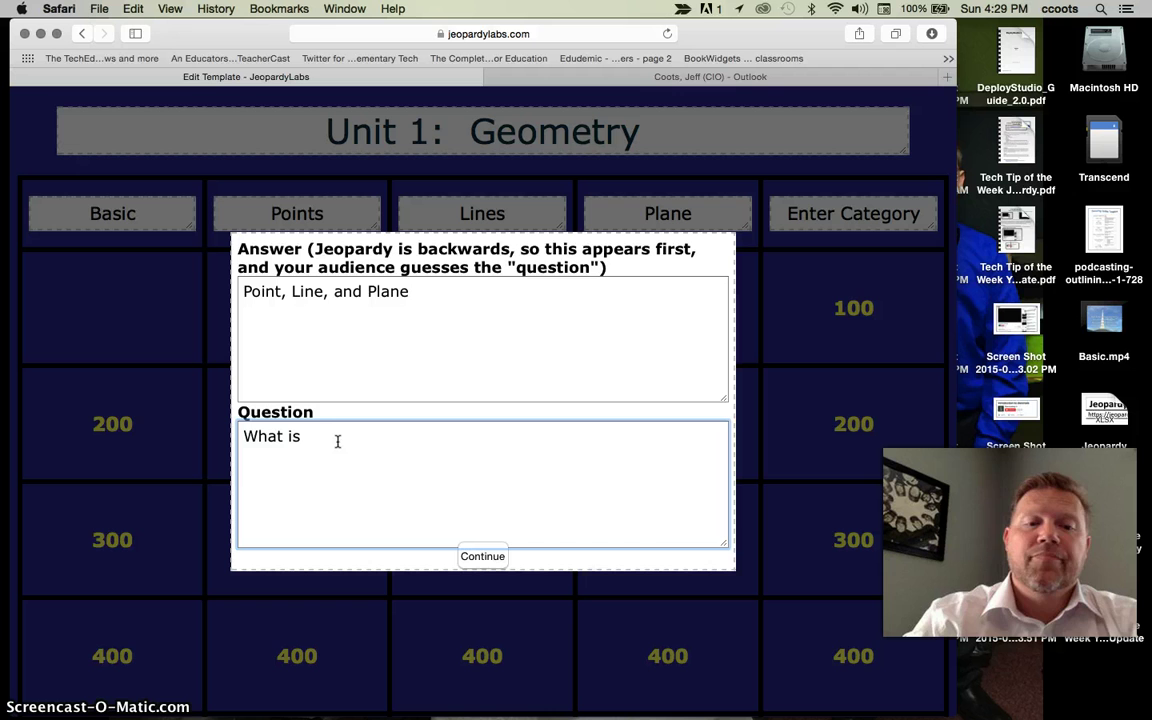
text(The three)
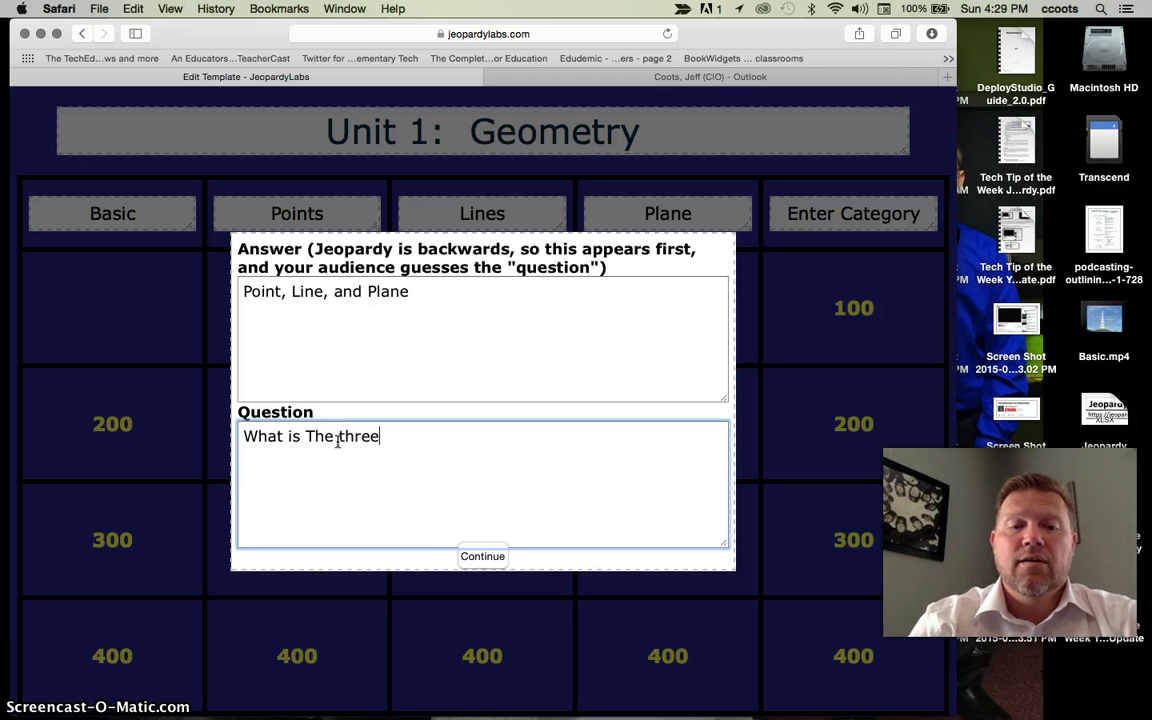
text( undefined term)
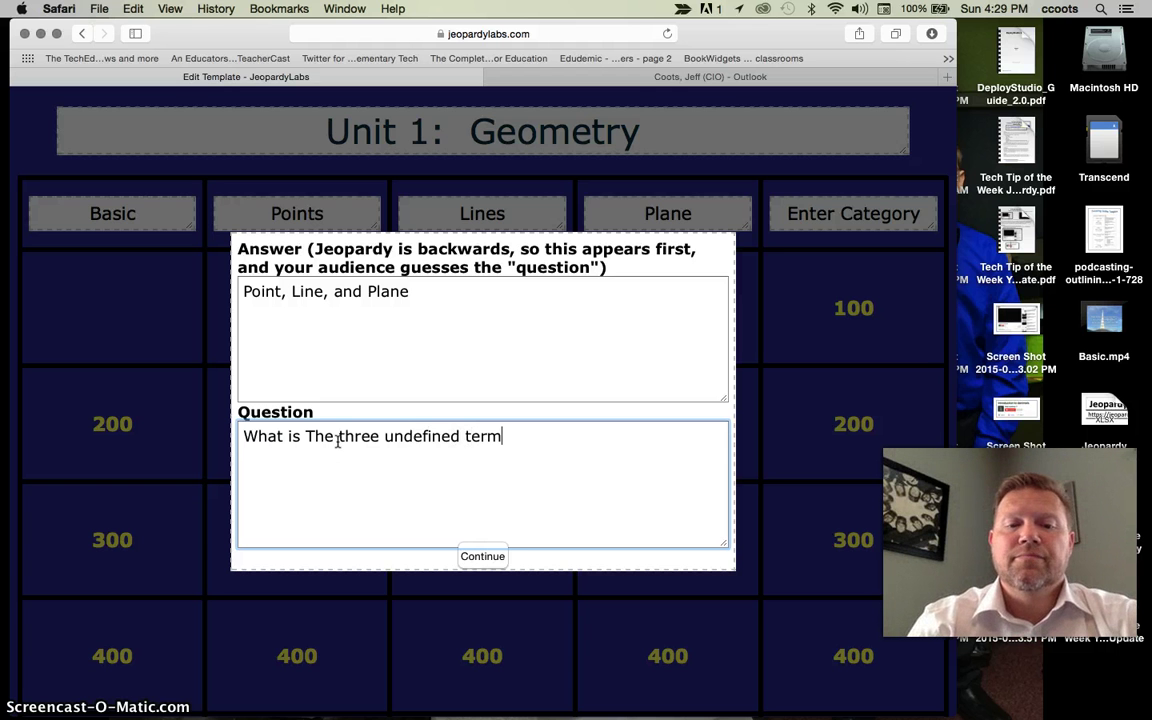
text(s in Geomet)
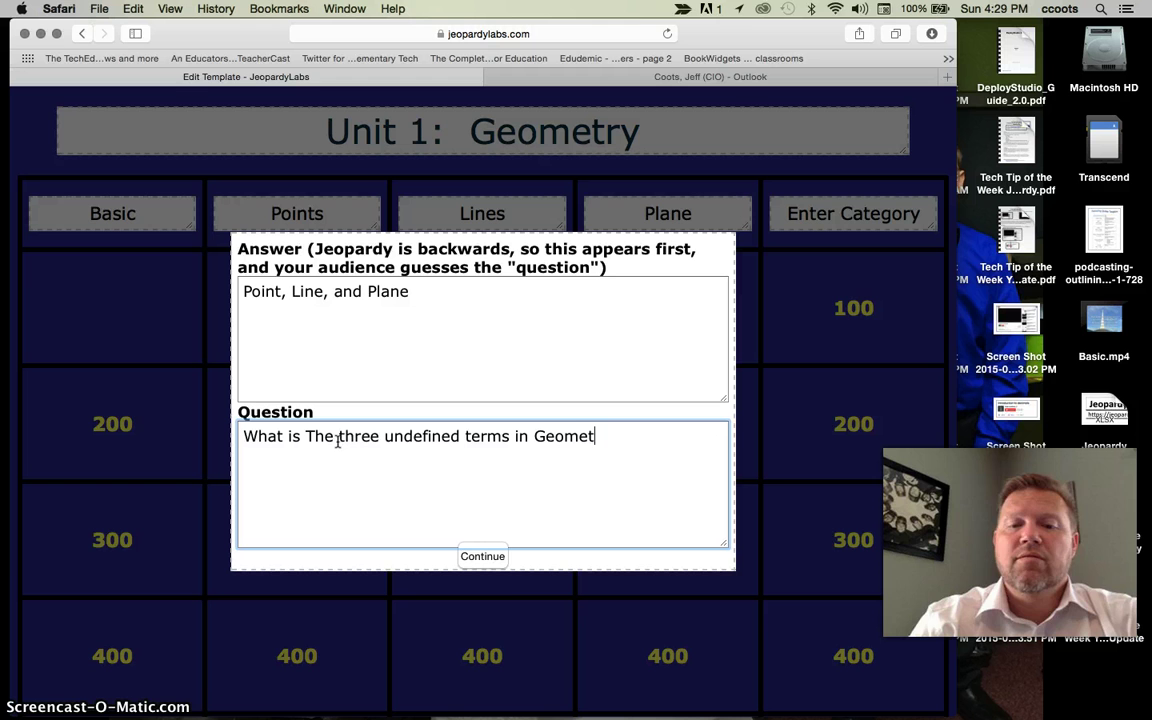
text(ry?)
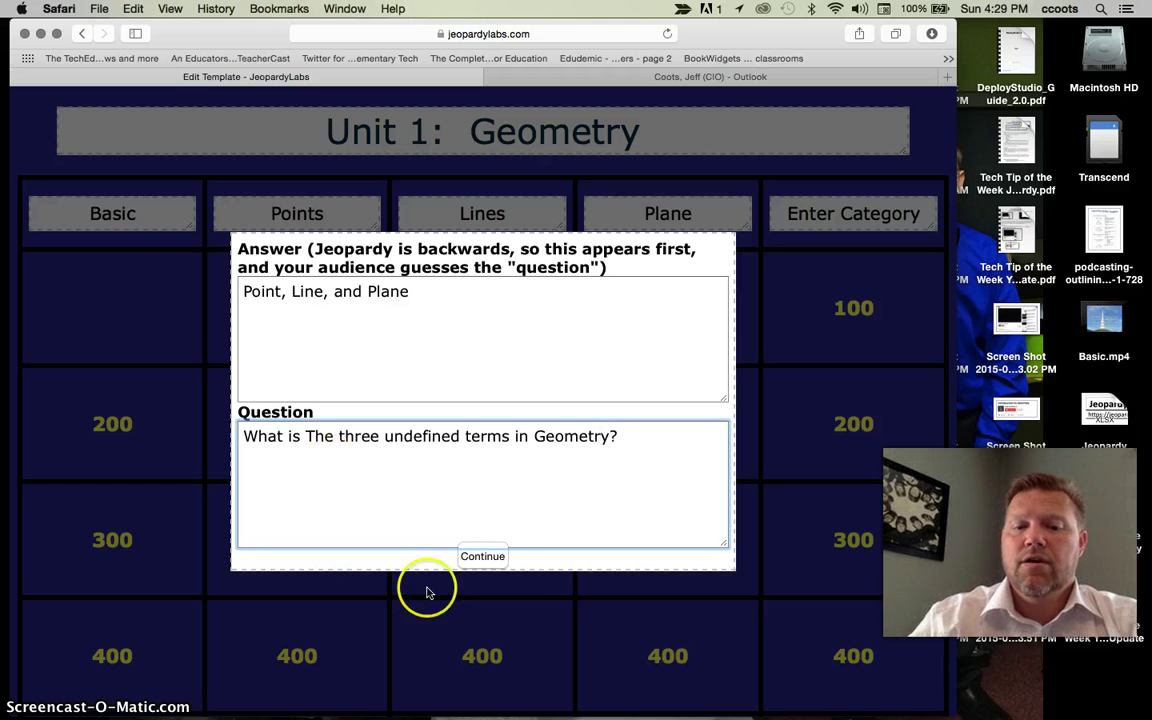
click(490, 558)
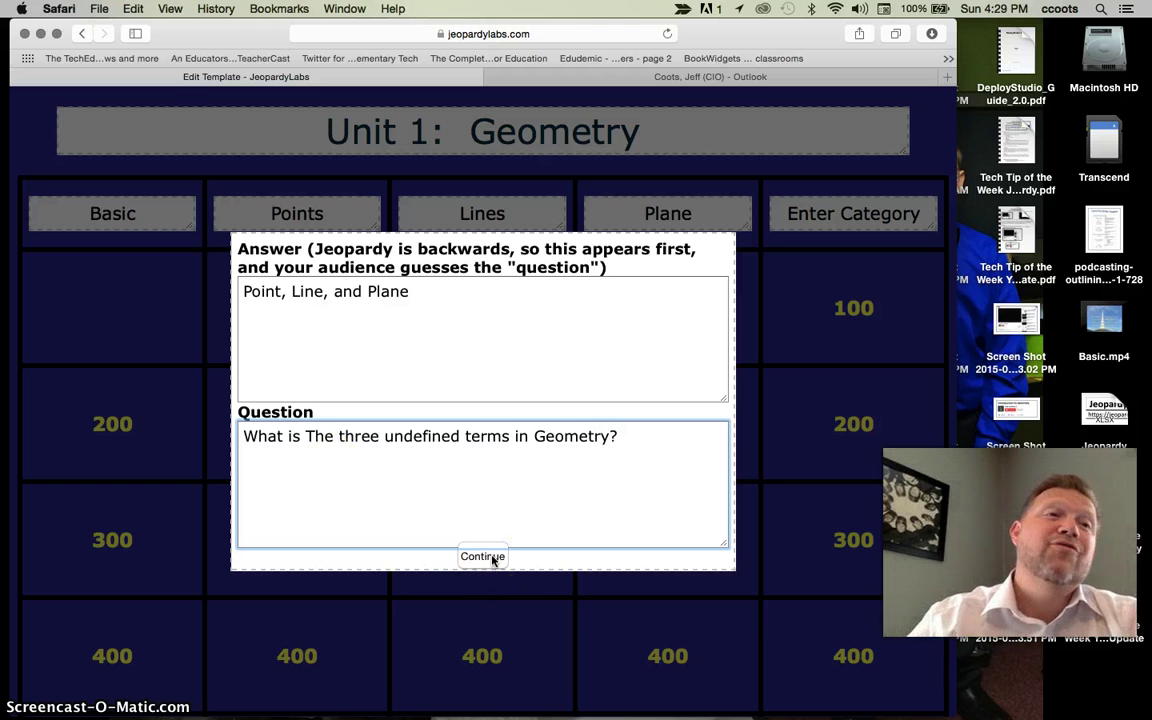
click(492, 558)
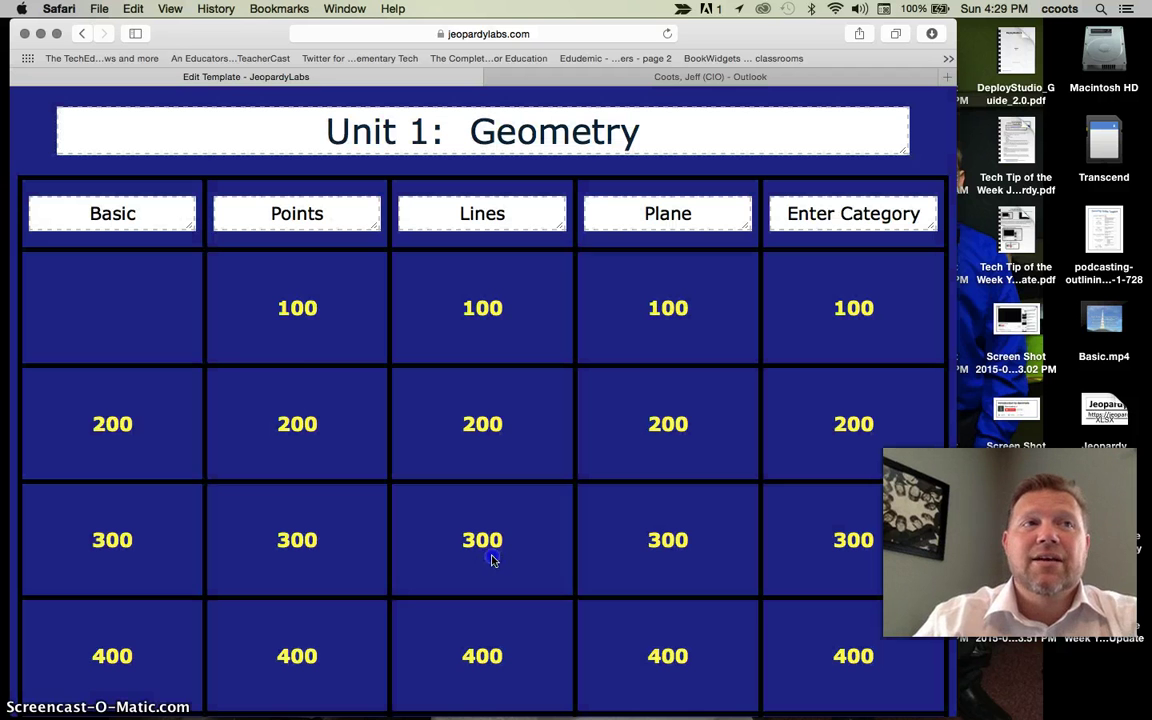
- Fill in the Points 100 clue with answer Dot and its question, then continue
click(134, 307)
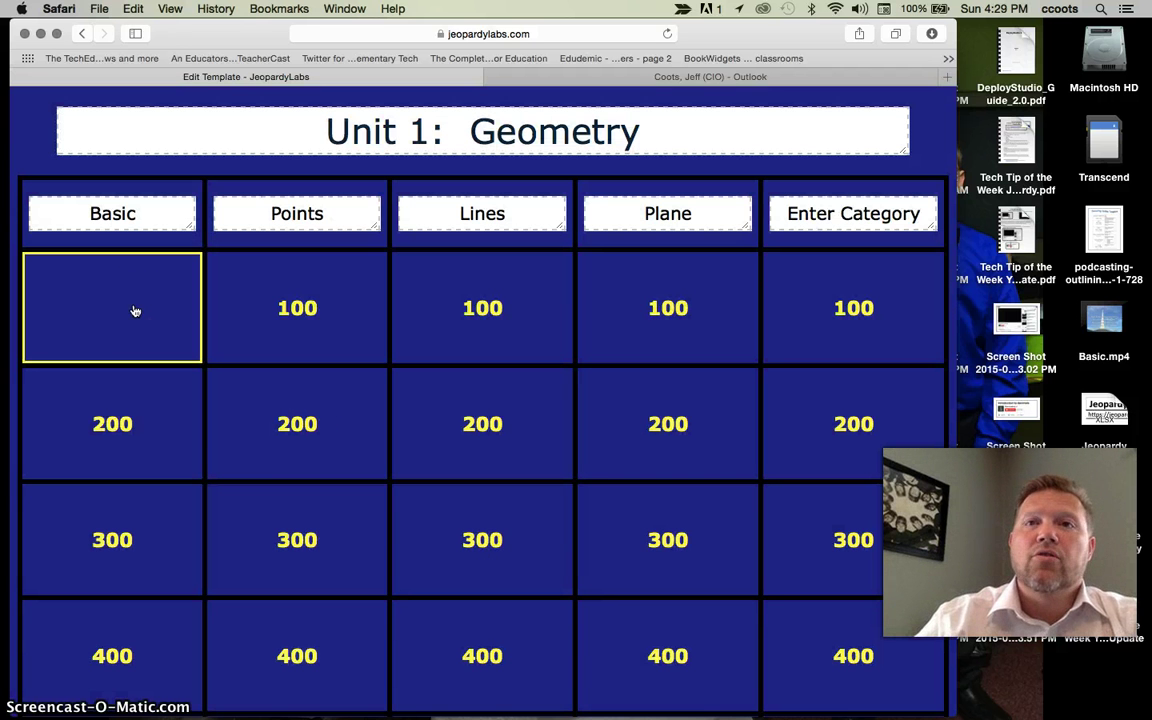
click(277, 305)
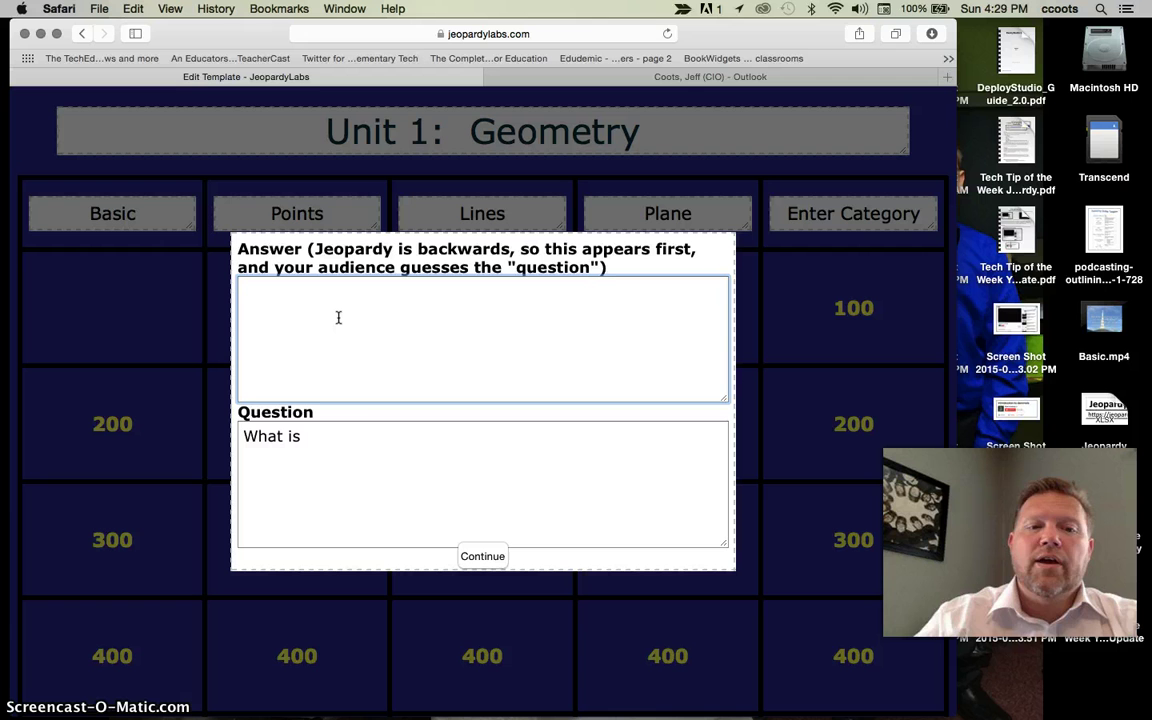
click(338, 440)
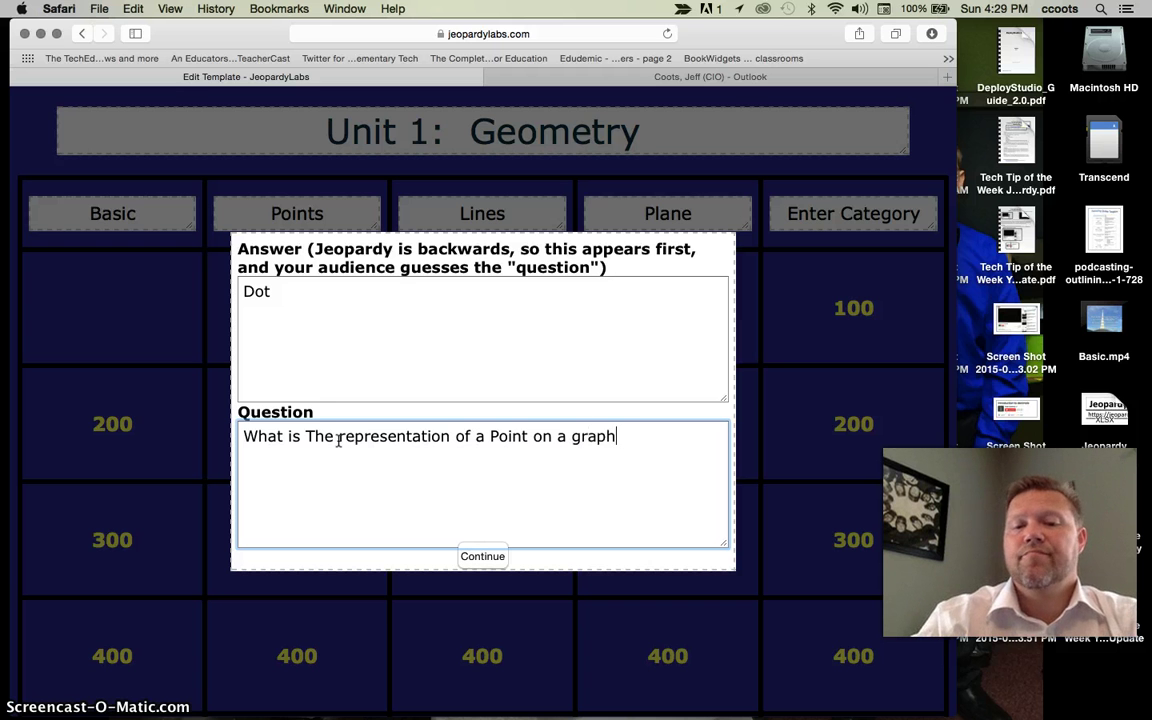
click(482, 556)
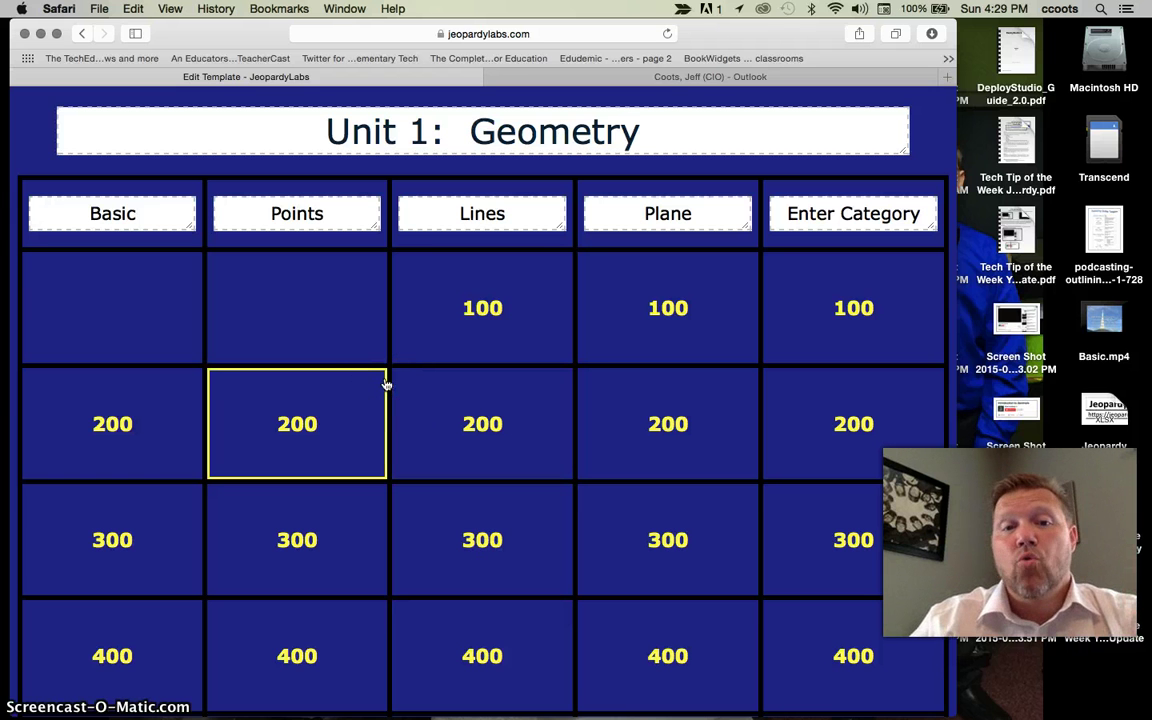
- Fill in the Lines 100 clue with answer 'Two' and a 'The number…' question
click(524, 278)
click(414, 337)
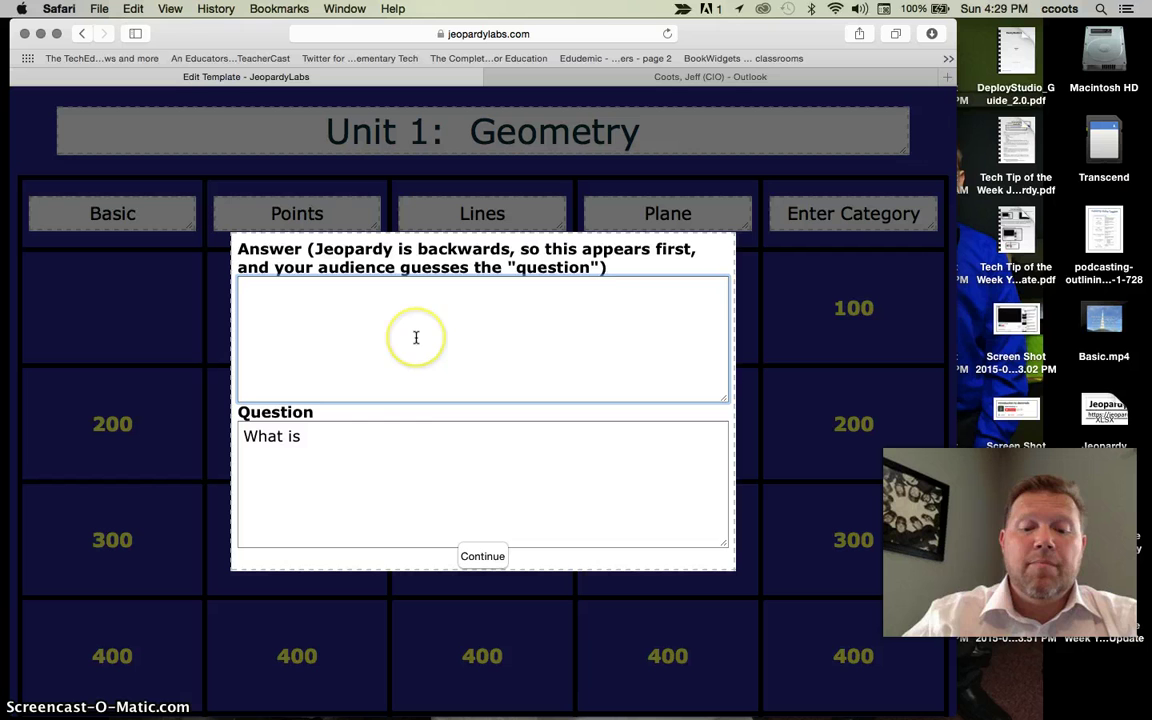
text(Two)
click(353, 453)
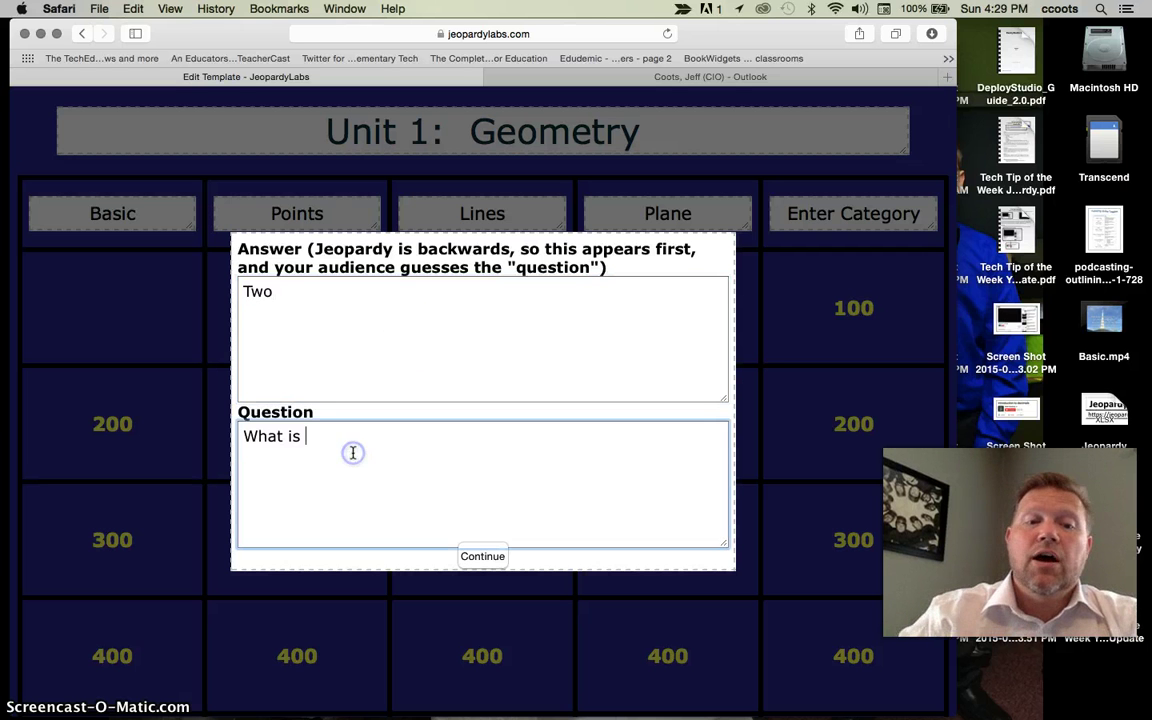
text(The n)
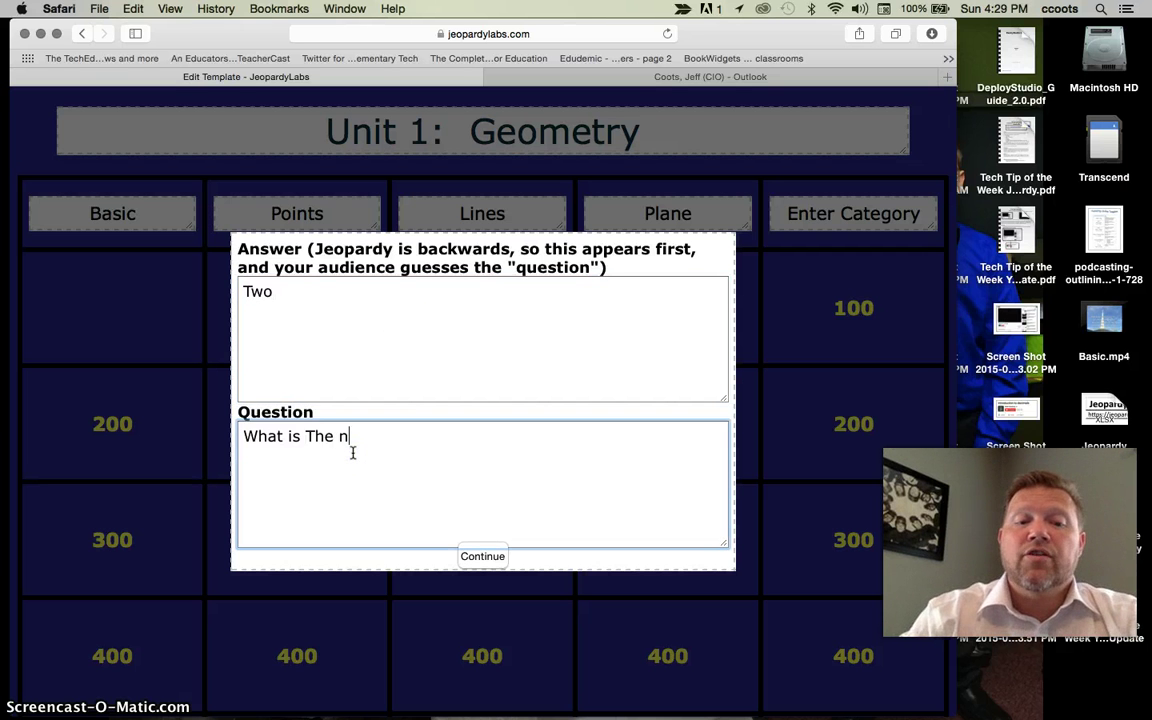
text(umb)
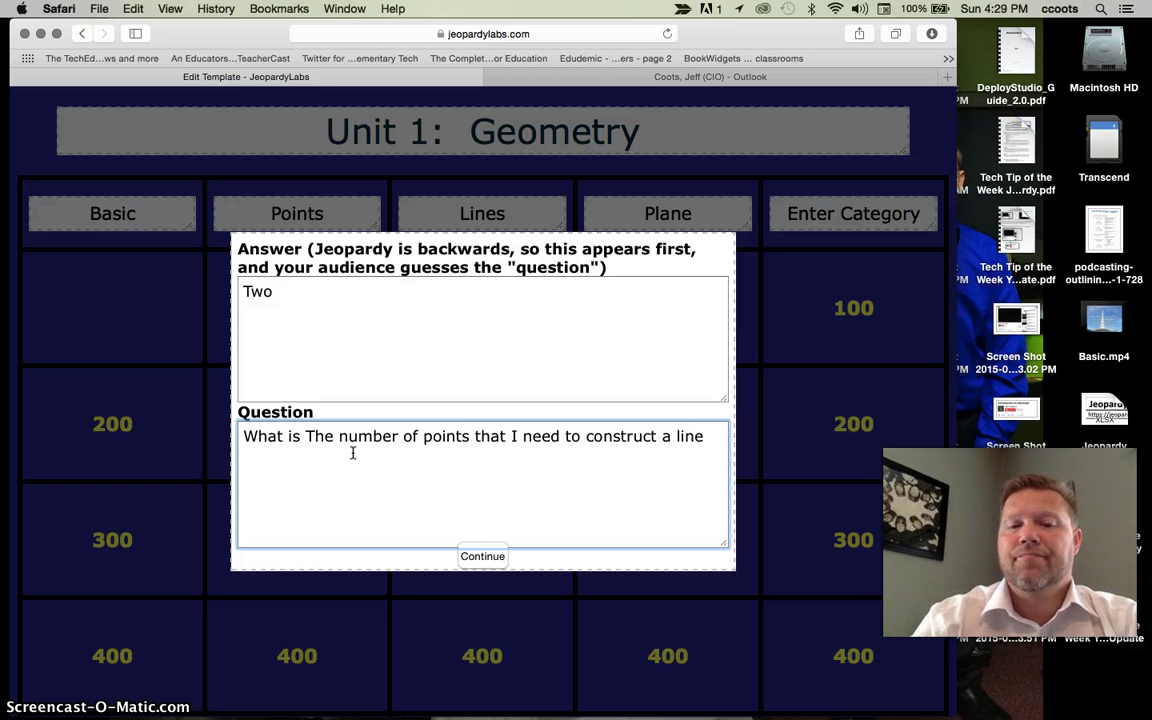
click(468, 557)
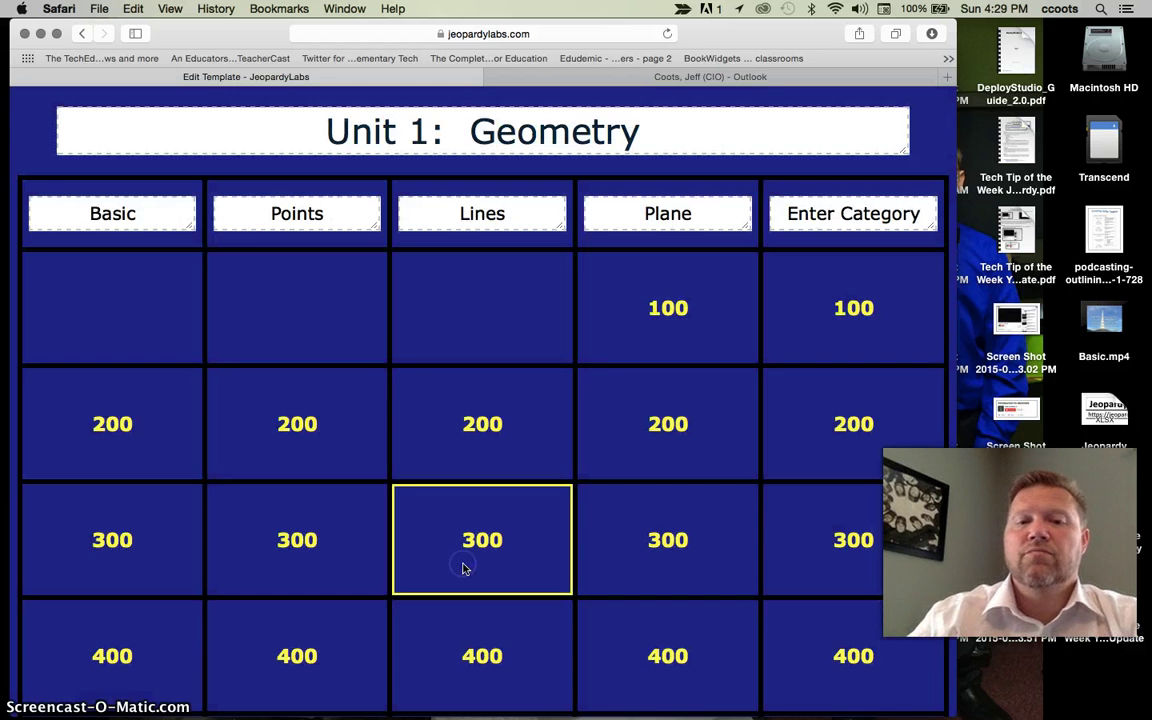
- Give Plane 100 the answer 'Three non-Colinear points', rewording its question to 'least amount of'
click(630, 360)
click(527, 334)
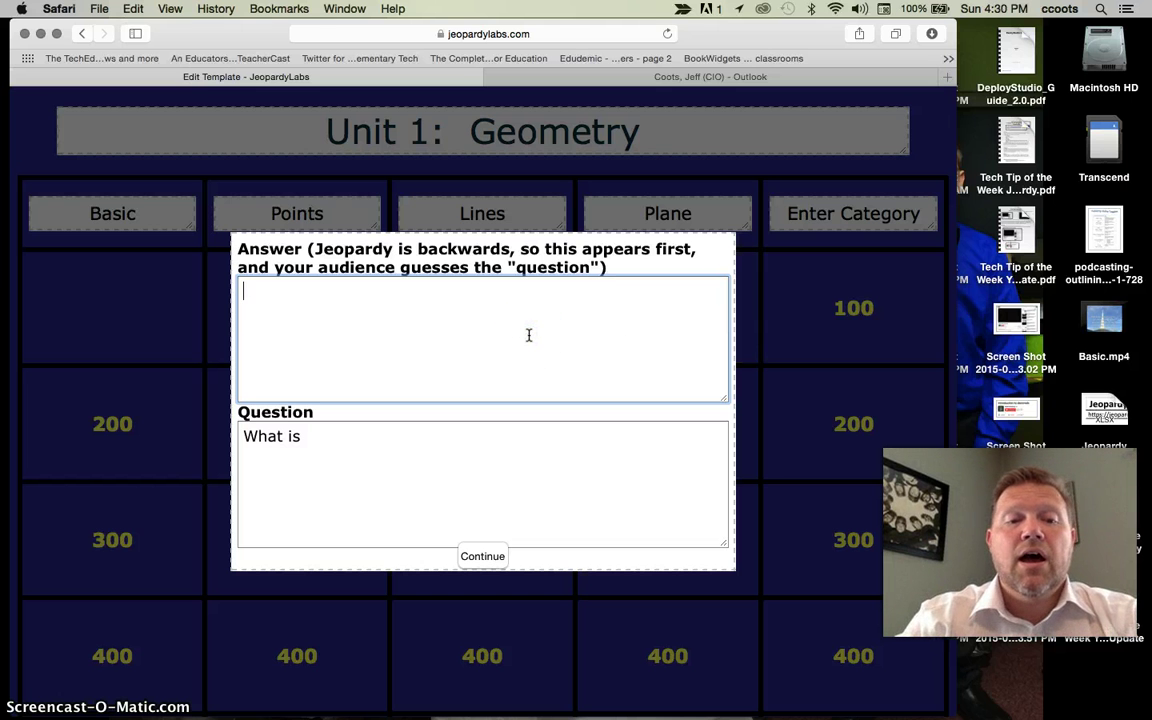
click(535, 381)
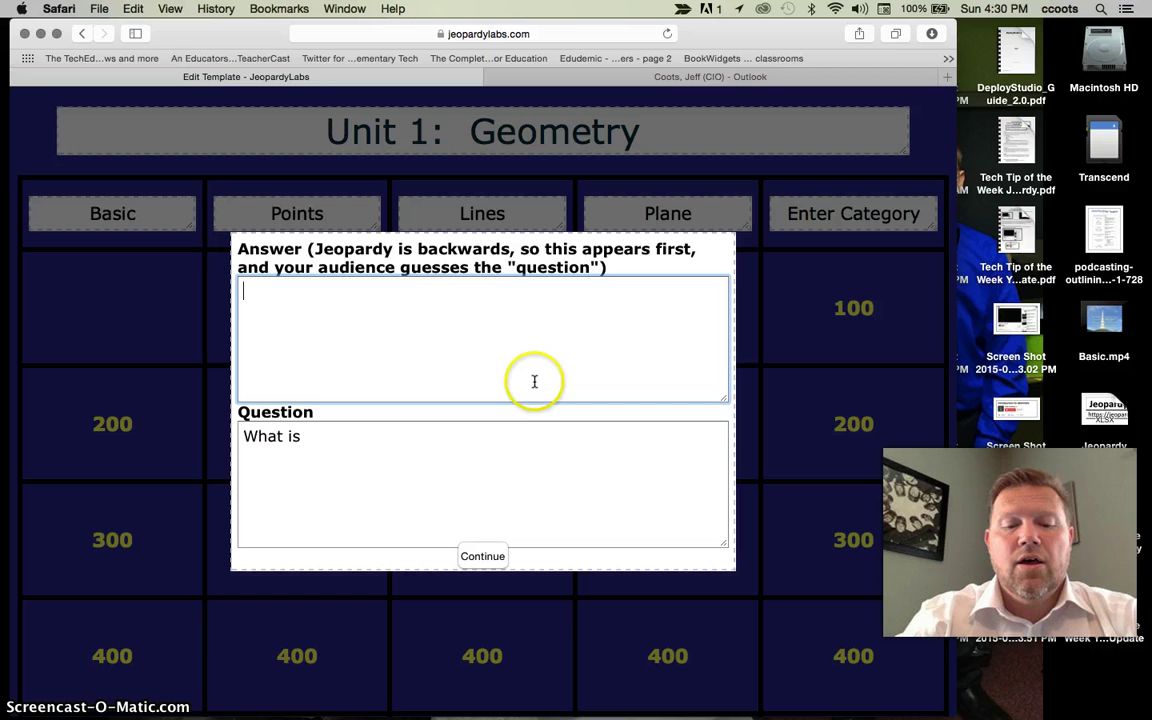
text(Three n)
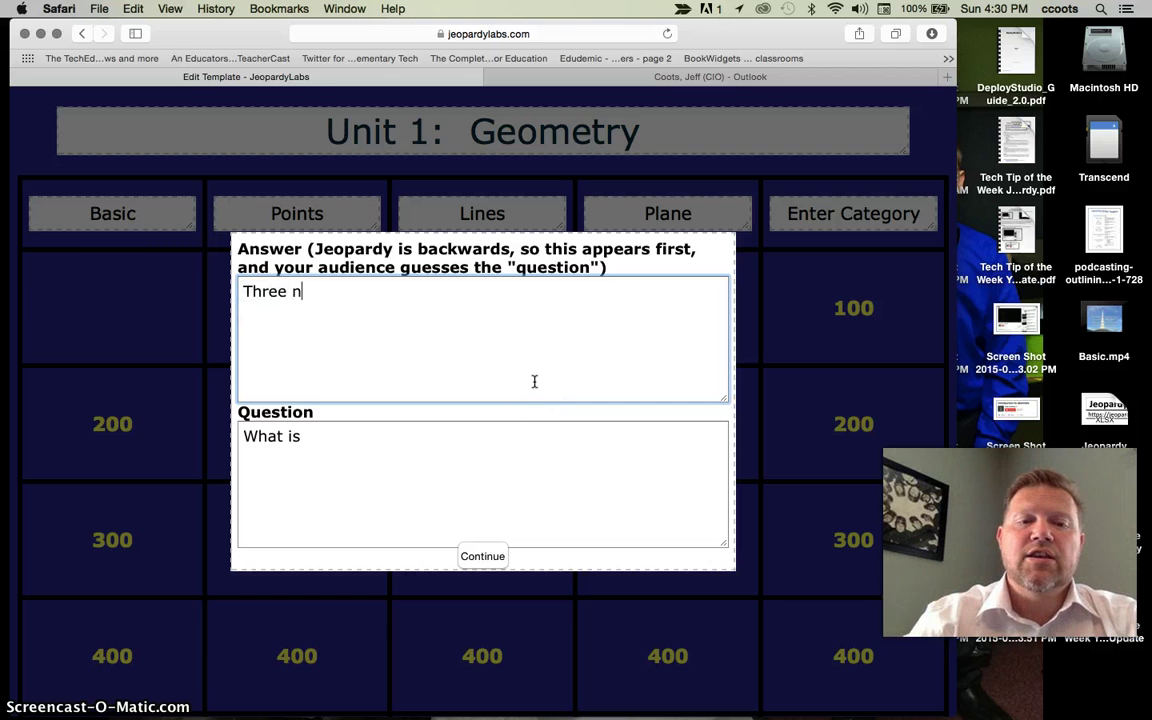
text(on-Co)
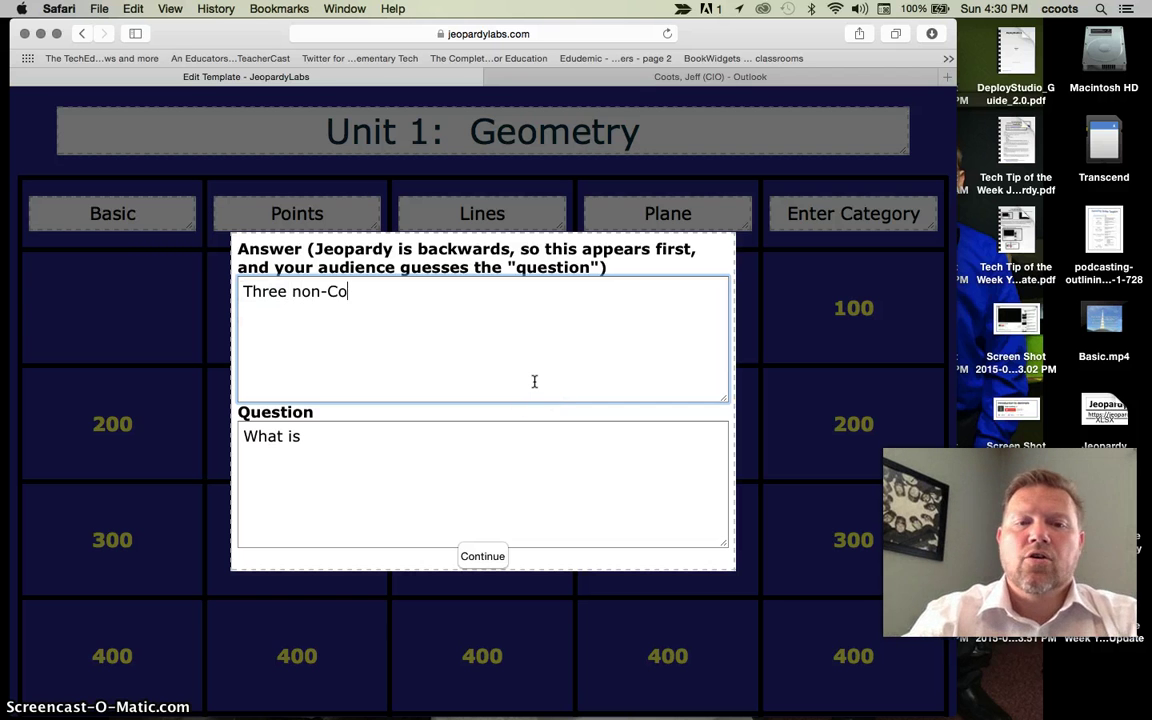
text(linear p)
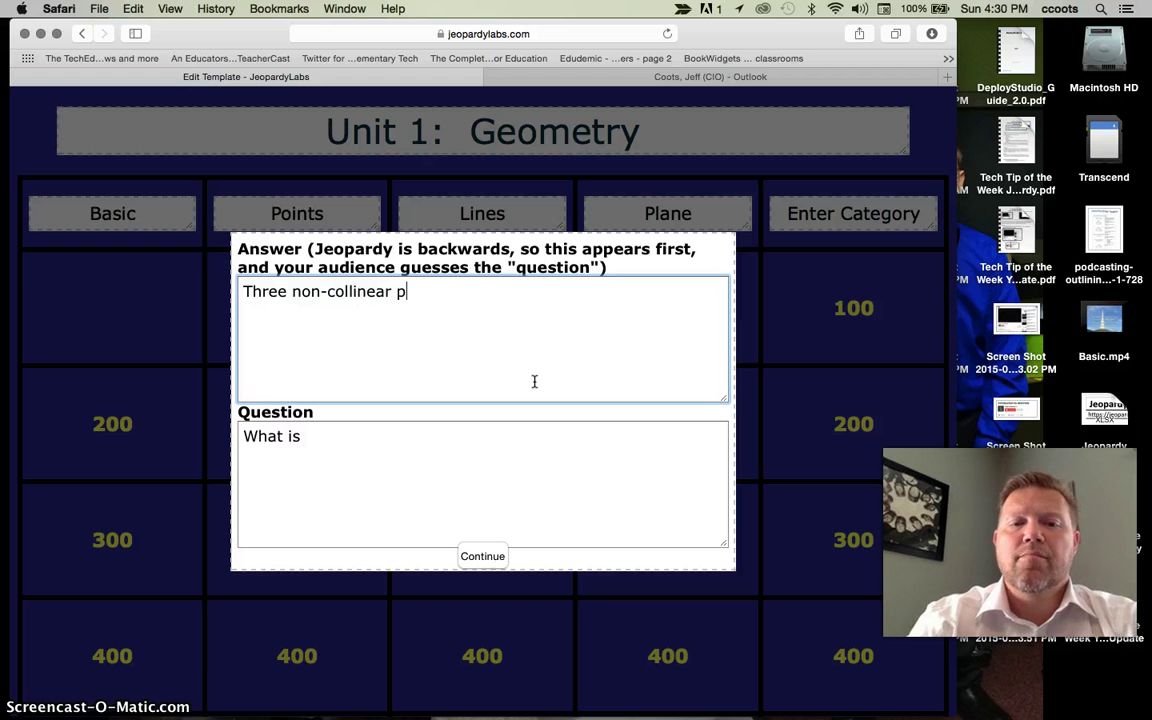
text(oints)
click(362, 436)
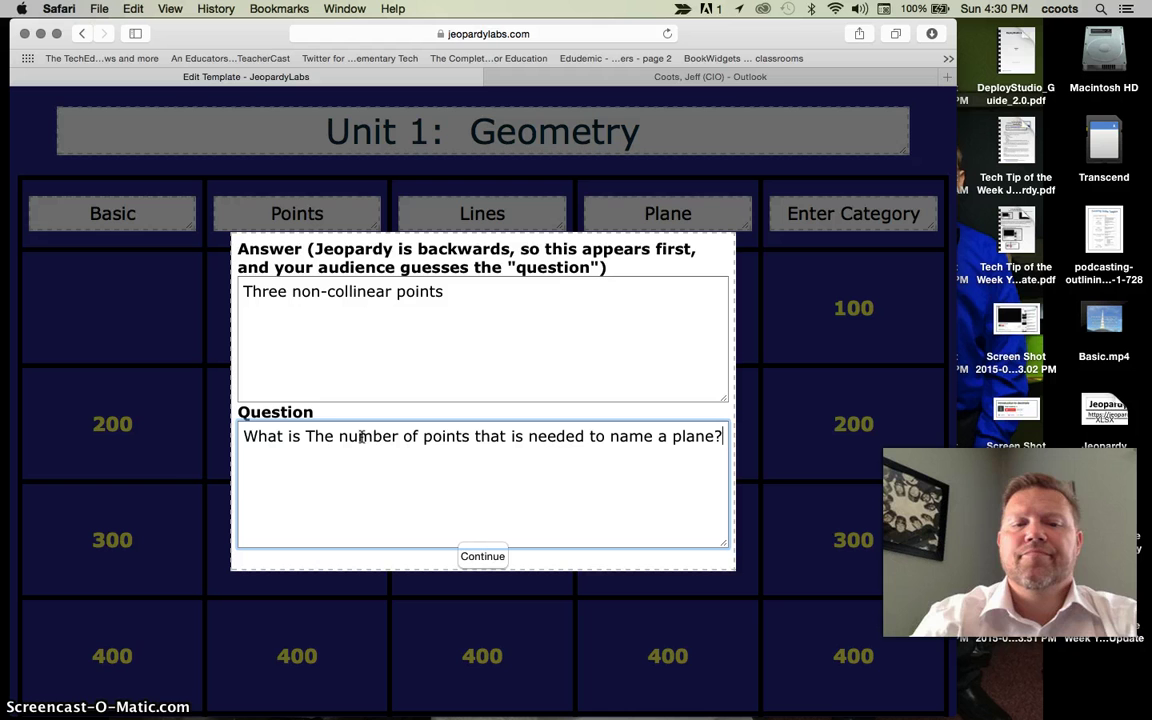
click(305, 436)
text(least amou)
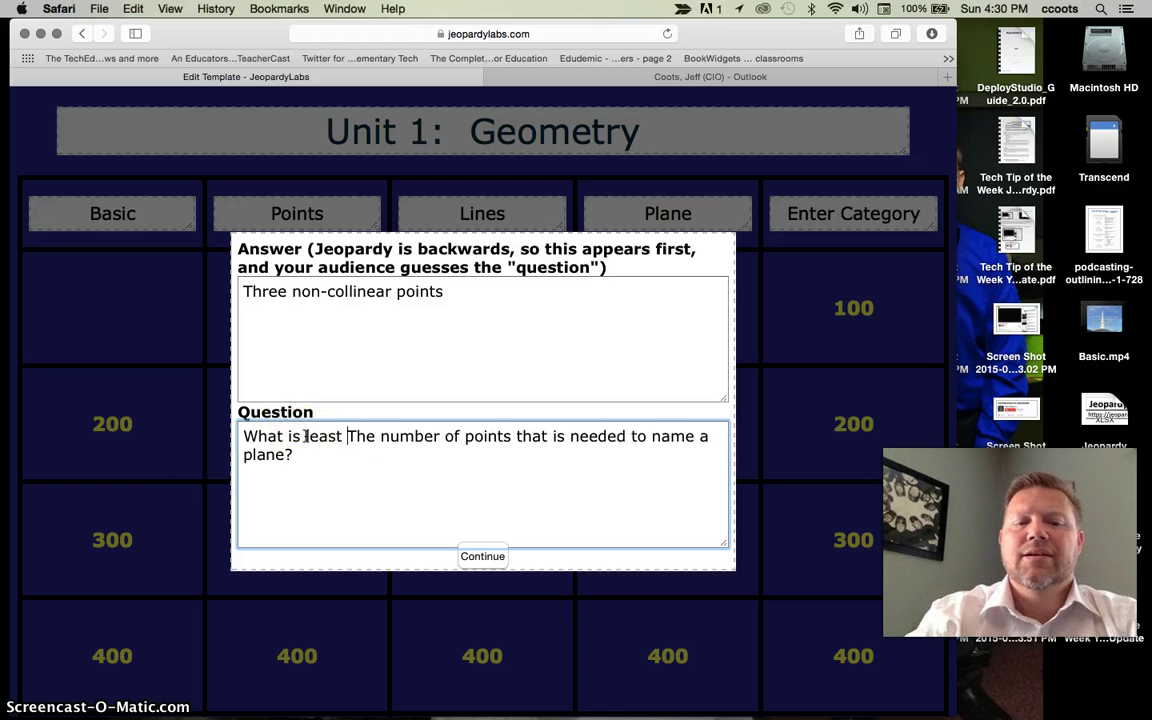
text(nt of)
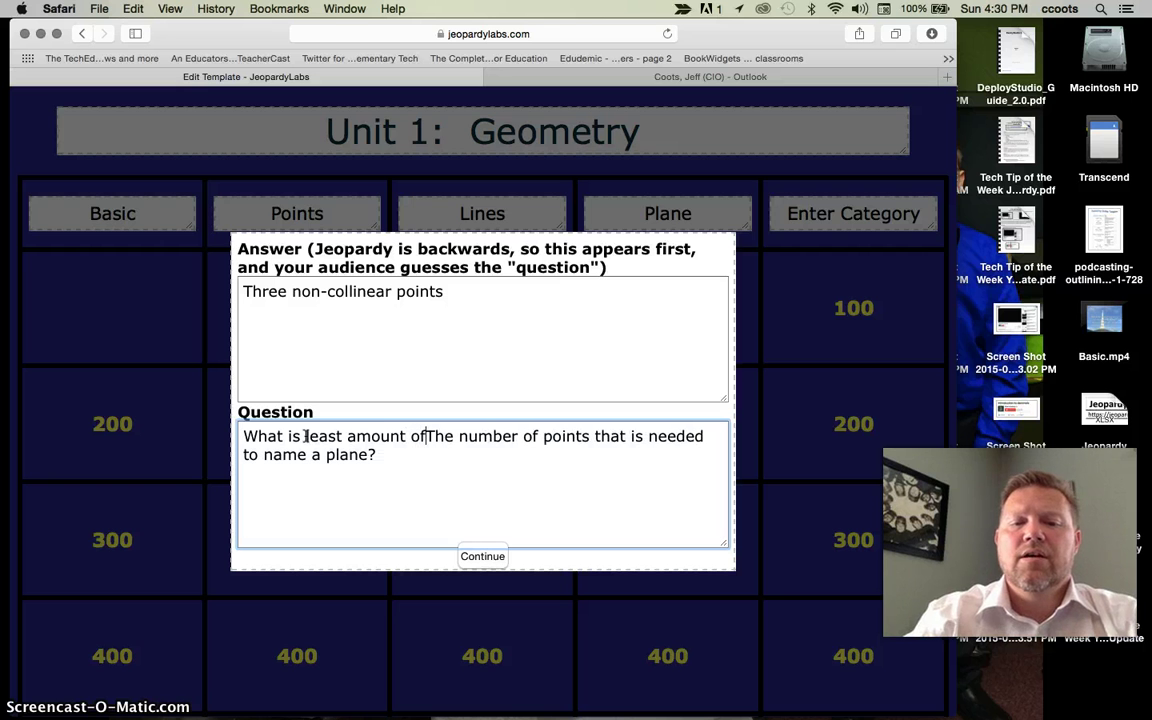
key(shift+Right)
key(shift+Right)
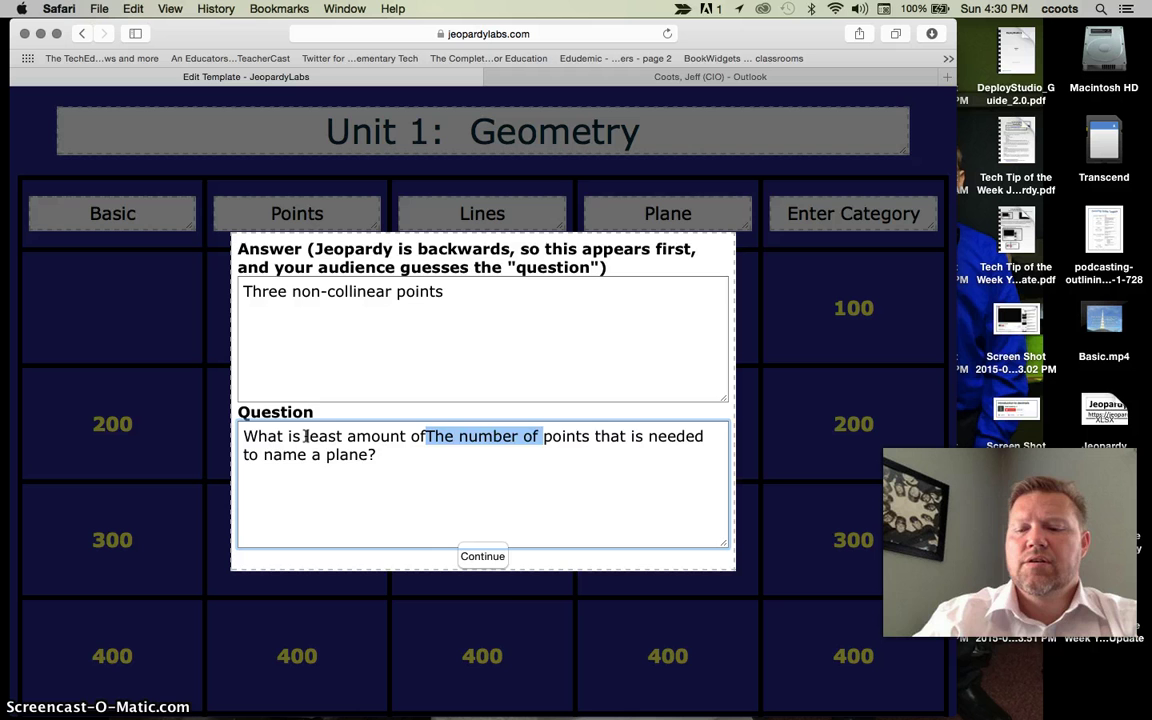
key(BackSpace)
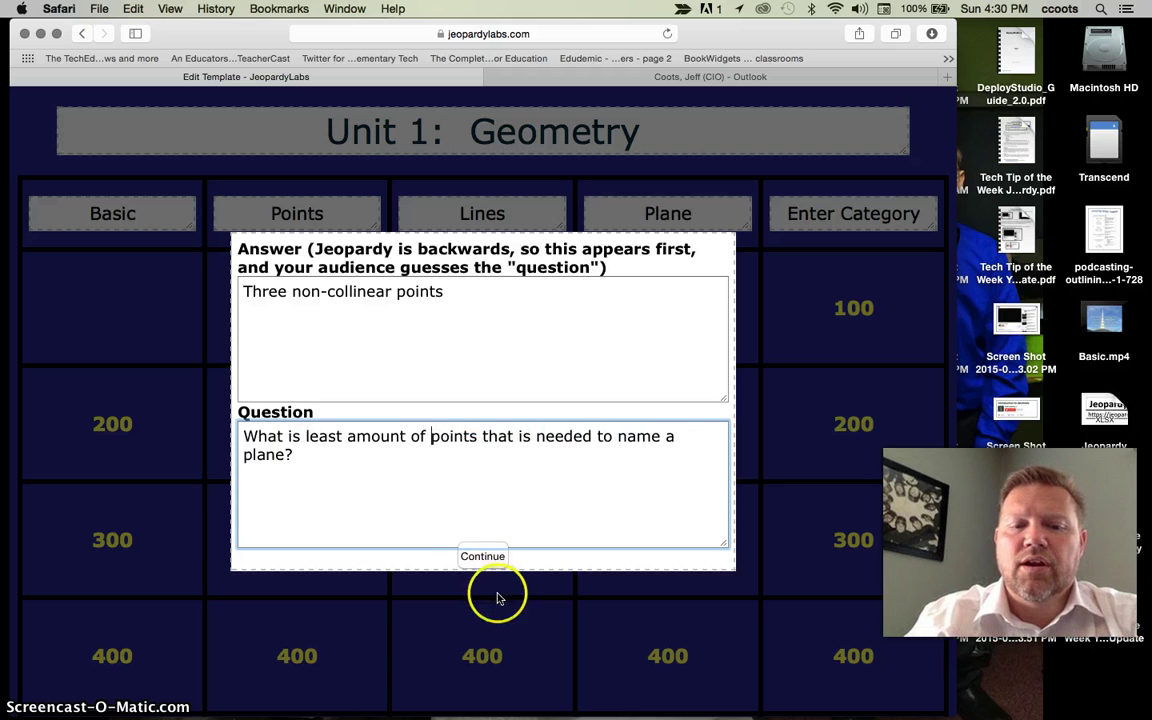
click(481, 558)
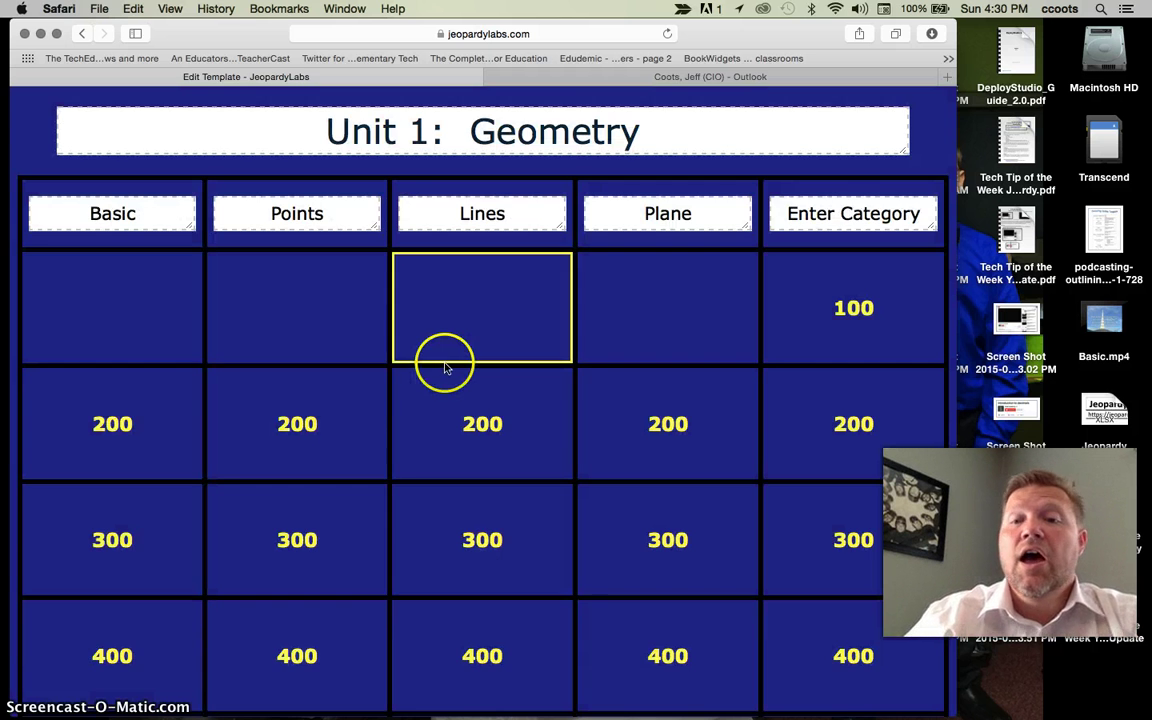
- Save the Unit 1: Geometry game and select the HTML link code on its completion page
scroll(445, 363, down, 5)
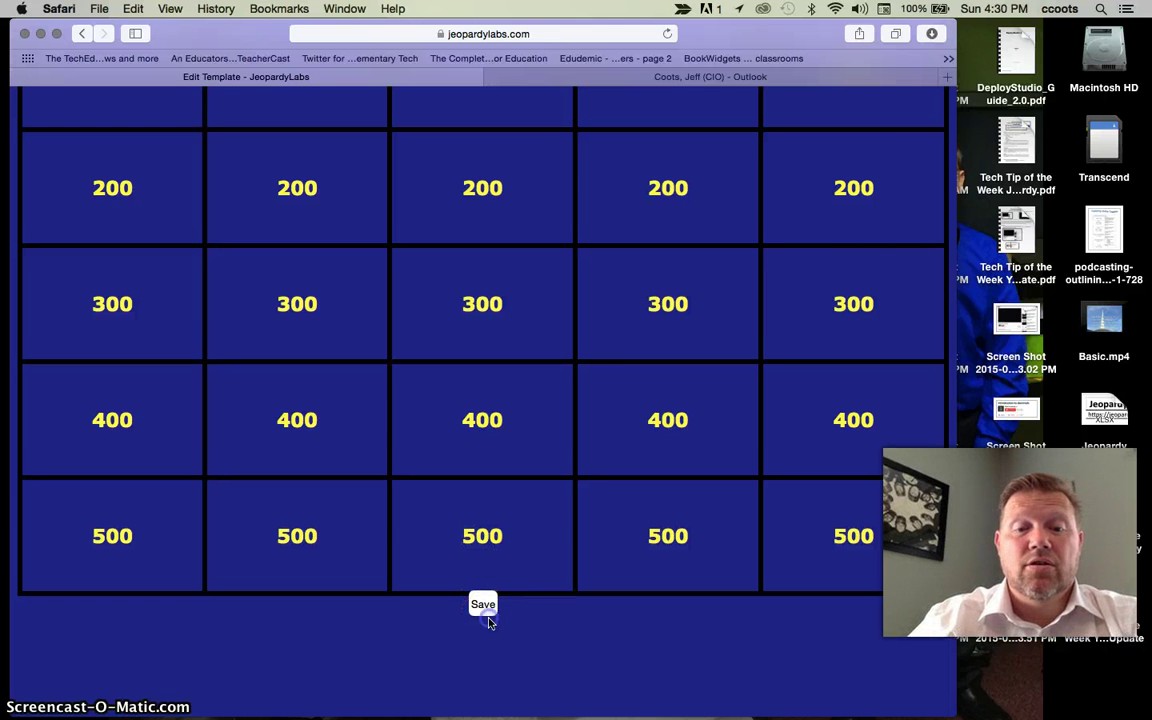
click(485, 609)
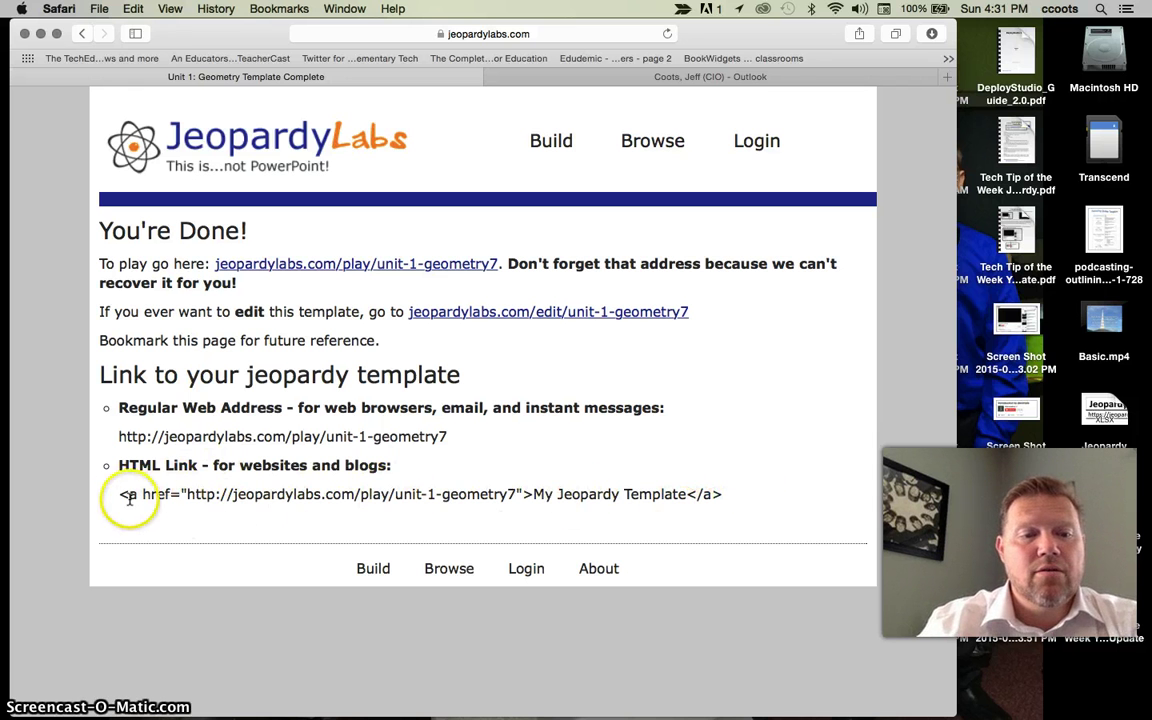
drag(123, 494, 733, 498)
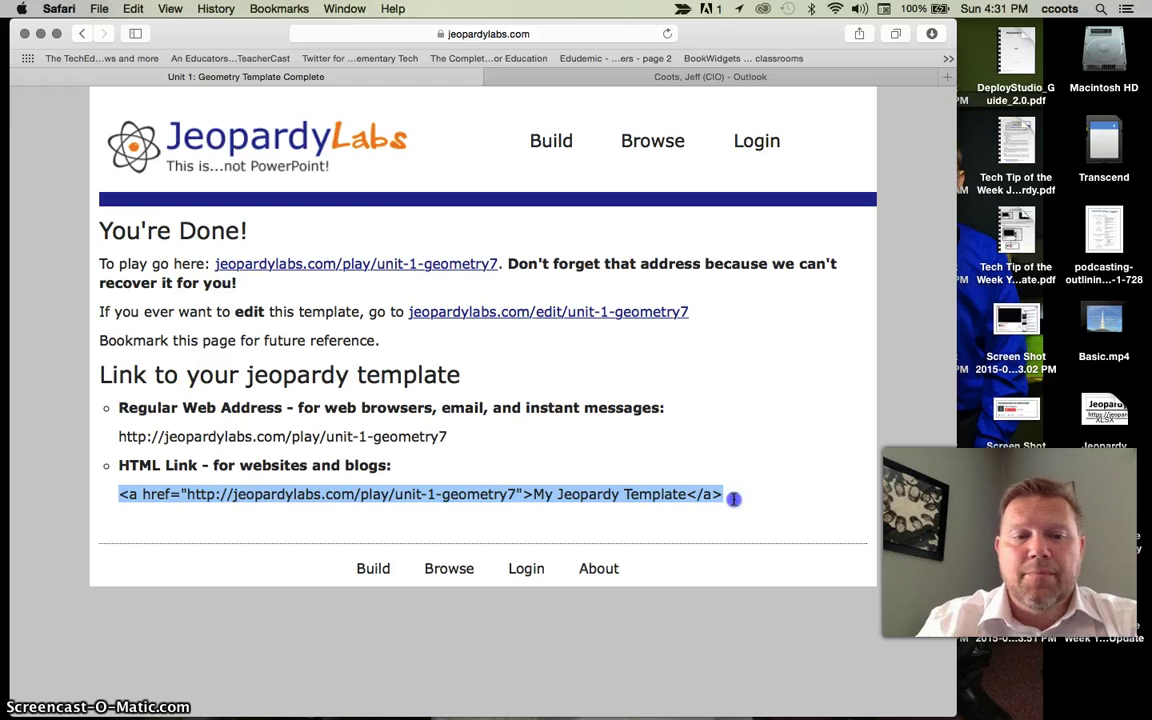
- Copy the unit-1-geometry7 play link into cell A3 of Jeopardy Templates
mouse_move(648, 712)
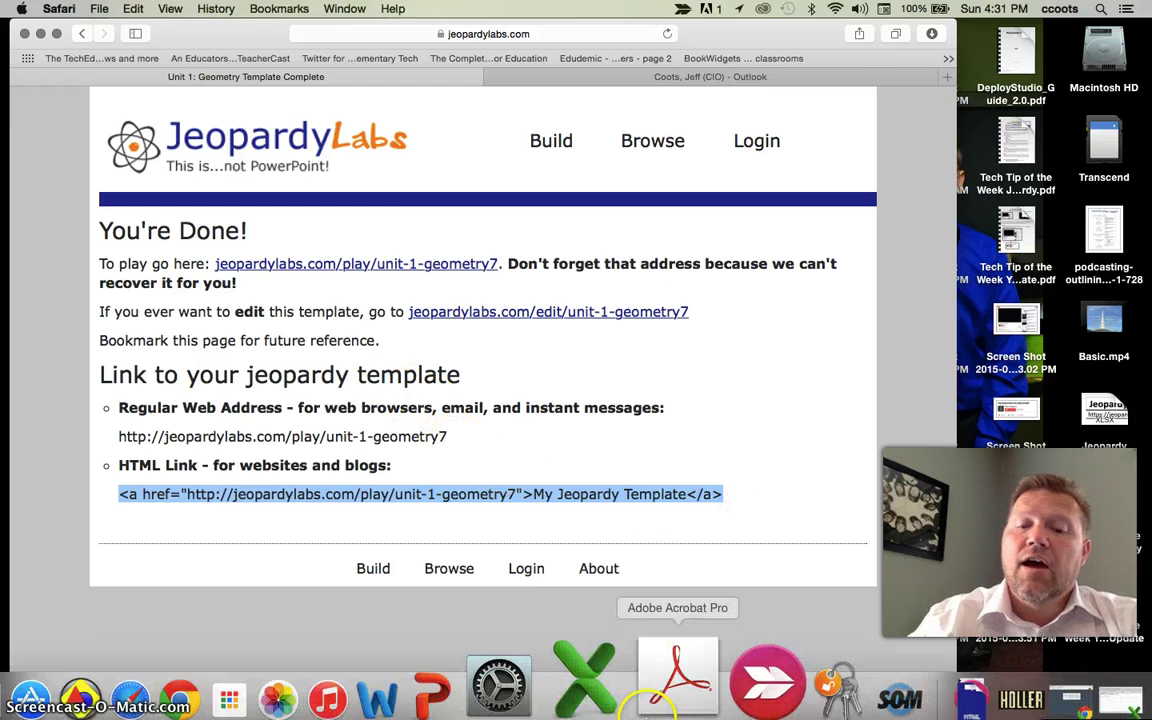
click(610, 678)
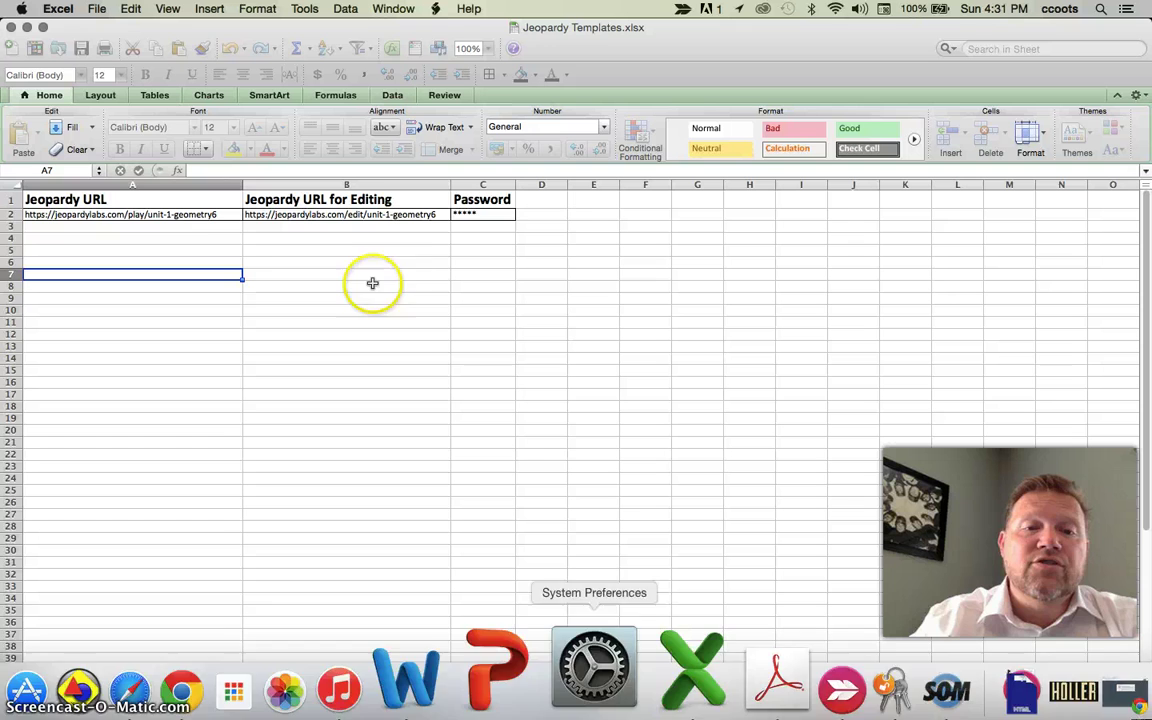
double_click(190, 25)
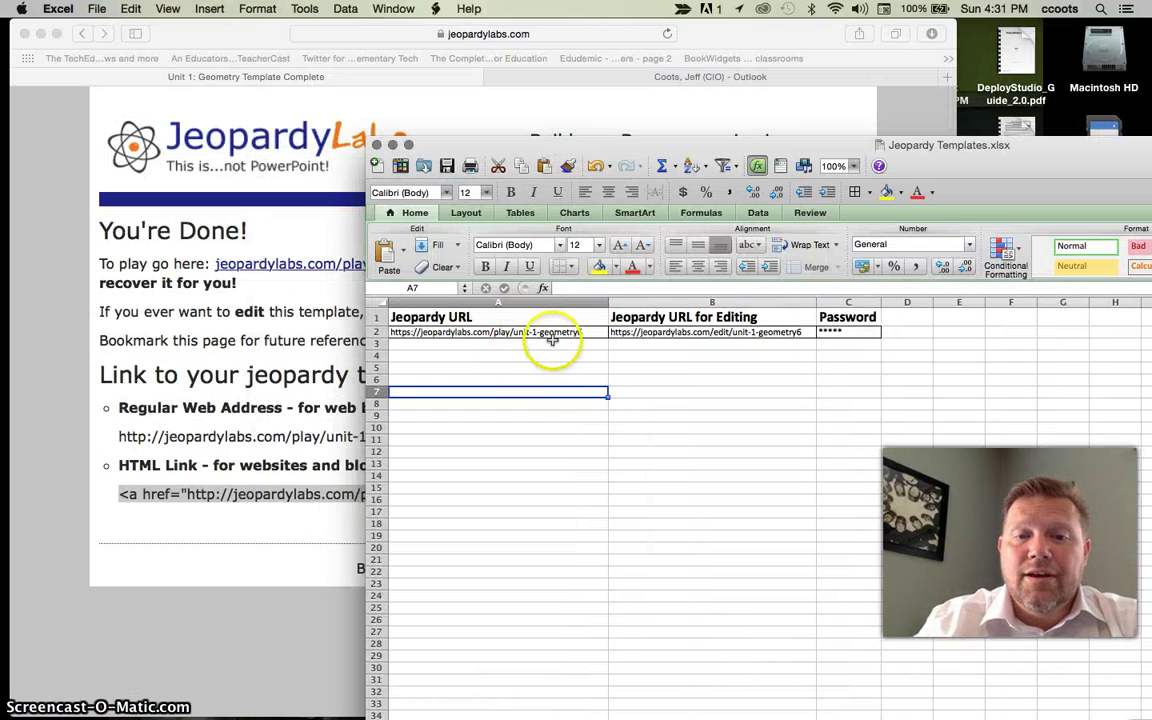
click(228, 248)
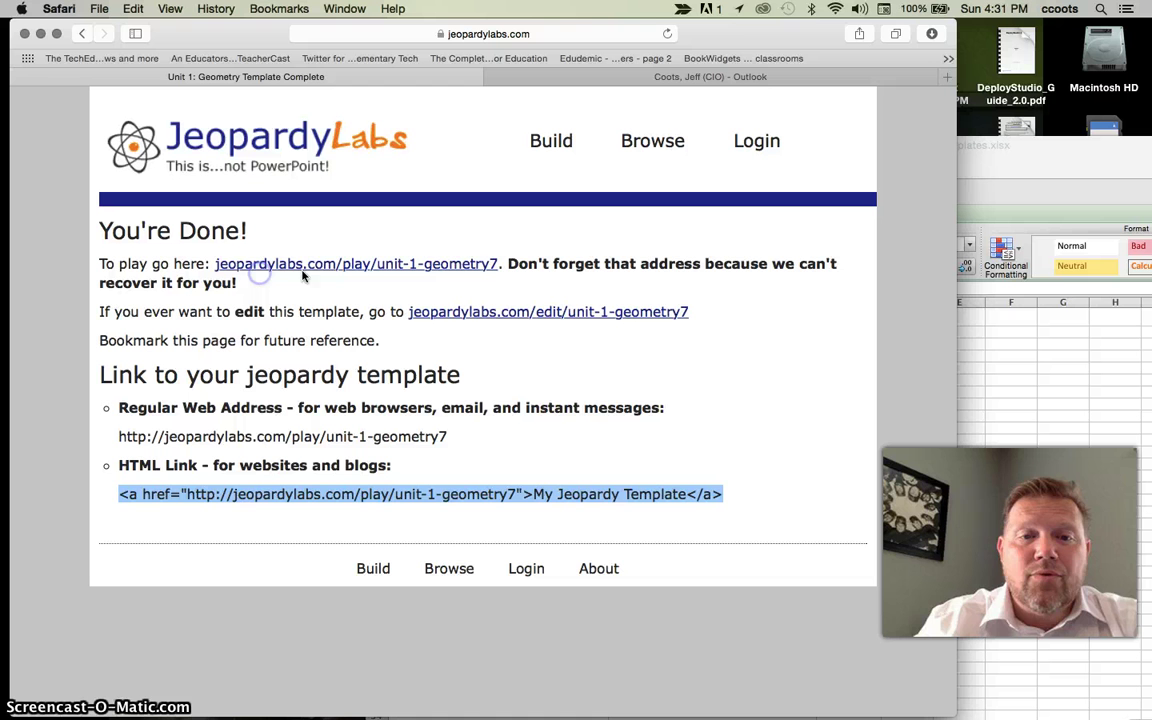
right_click(483, 265)
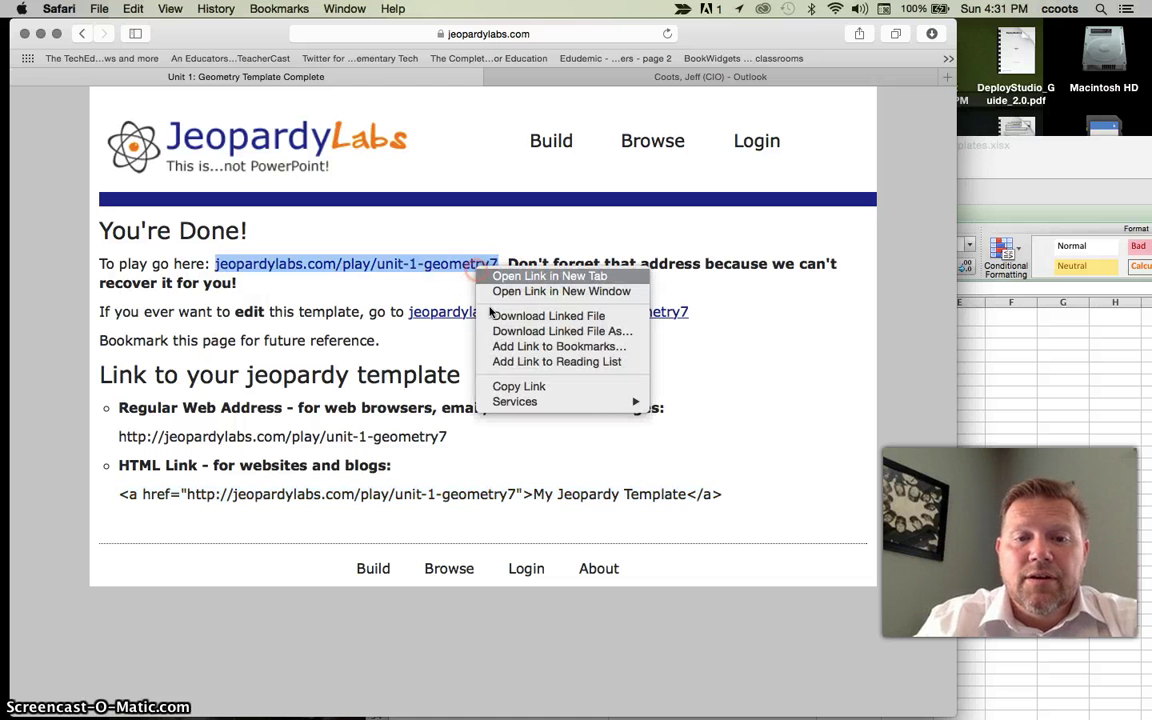
click(507, 388)
click(1080, 391)
click(491, 342)
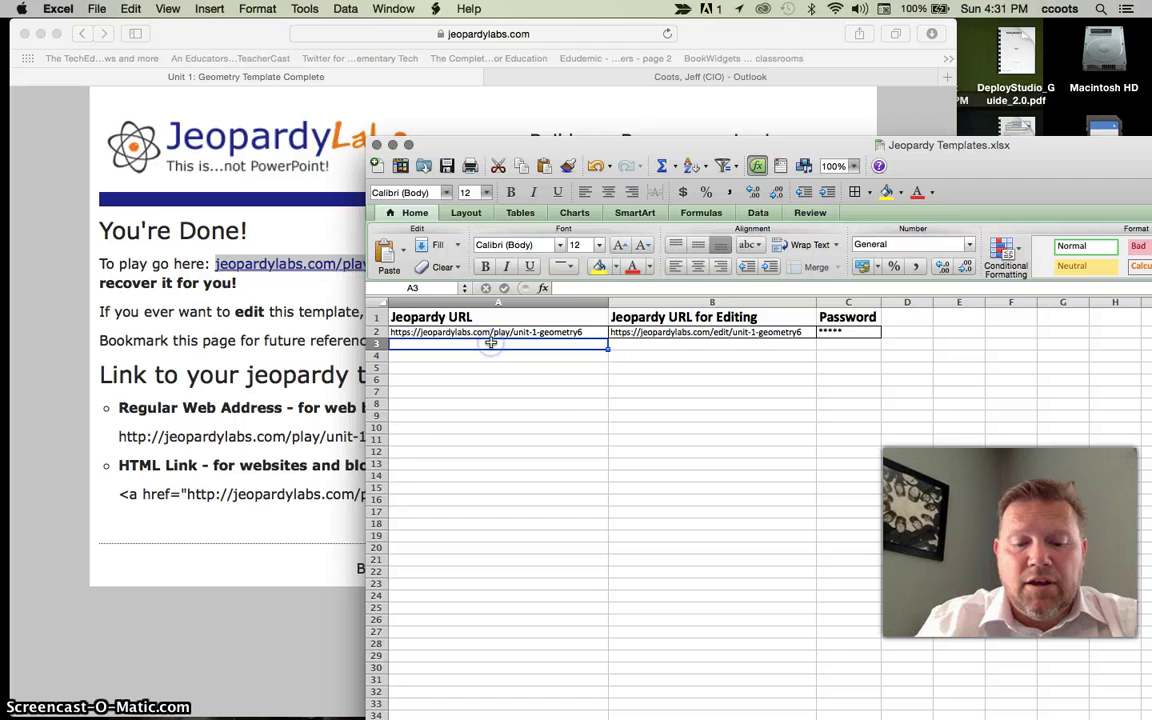
key(super+v)
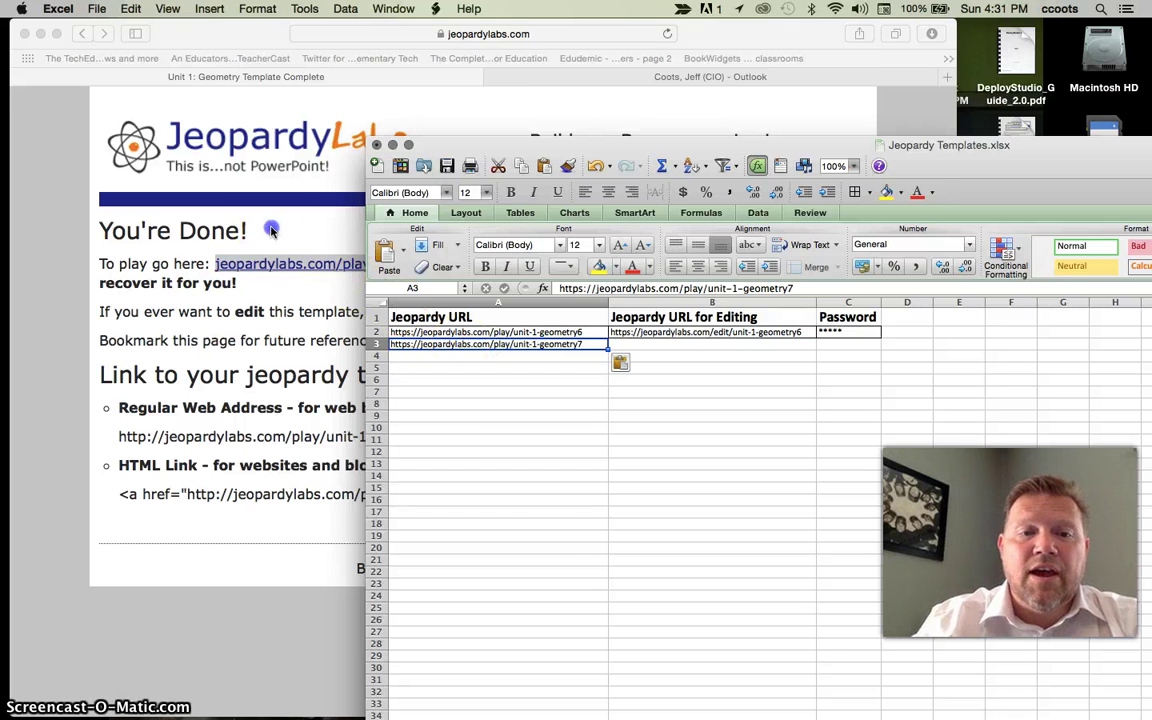
- Copy the game's edit URL into cell B3
click(270, 230)
drag(700, 311, 408, 312)
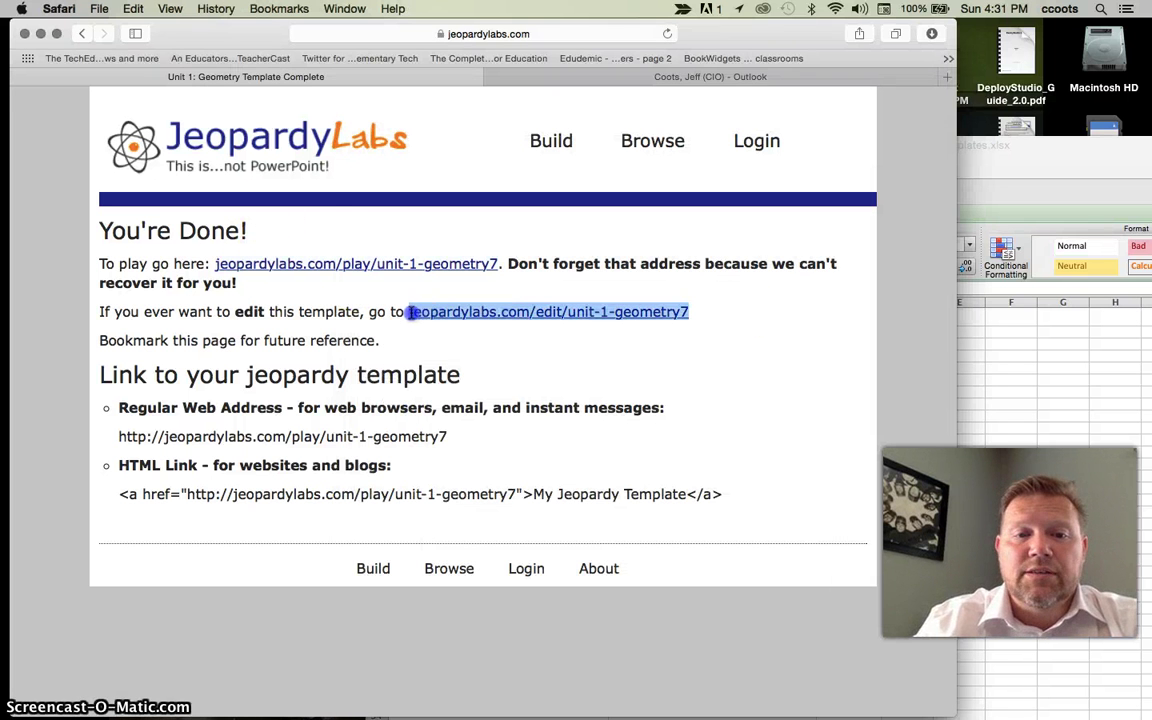
key(super+c)
click(1144, 391)
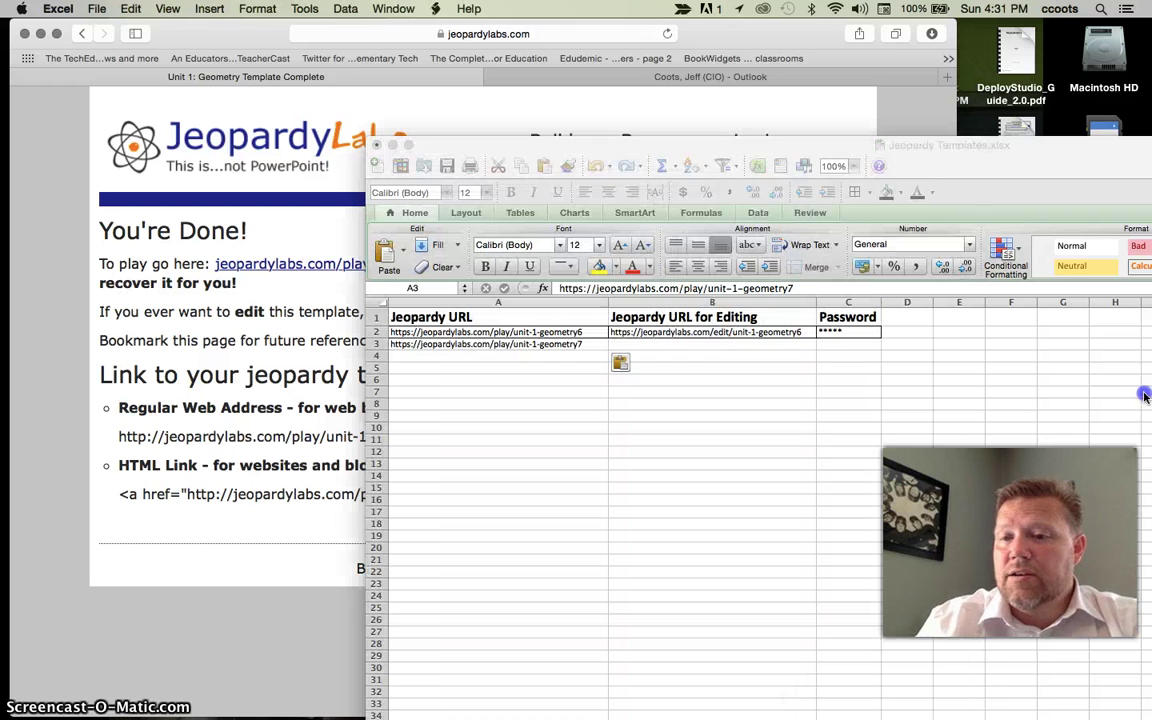
click(743, 347)
key(super+v)
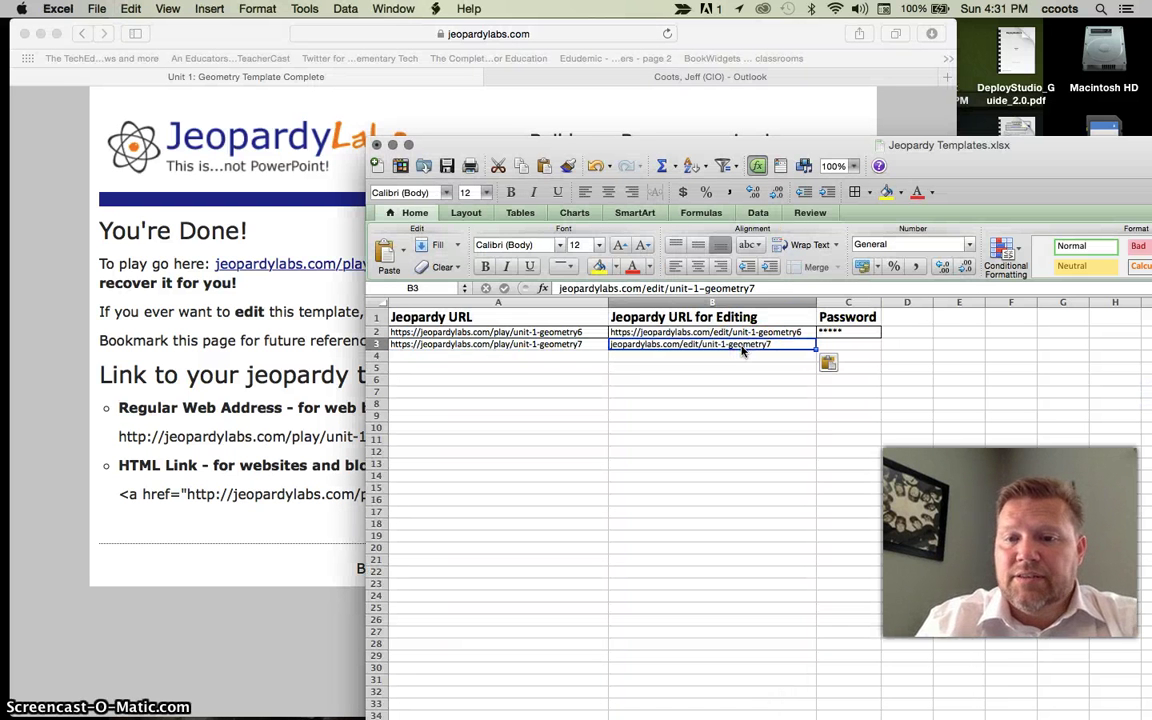
- Enter the game's password in C3 and save the workbook
click(846, 348)
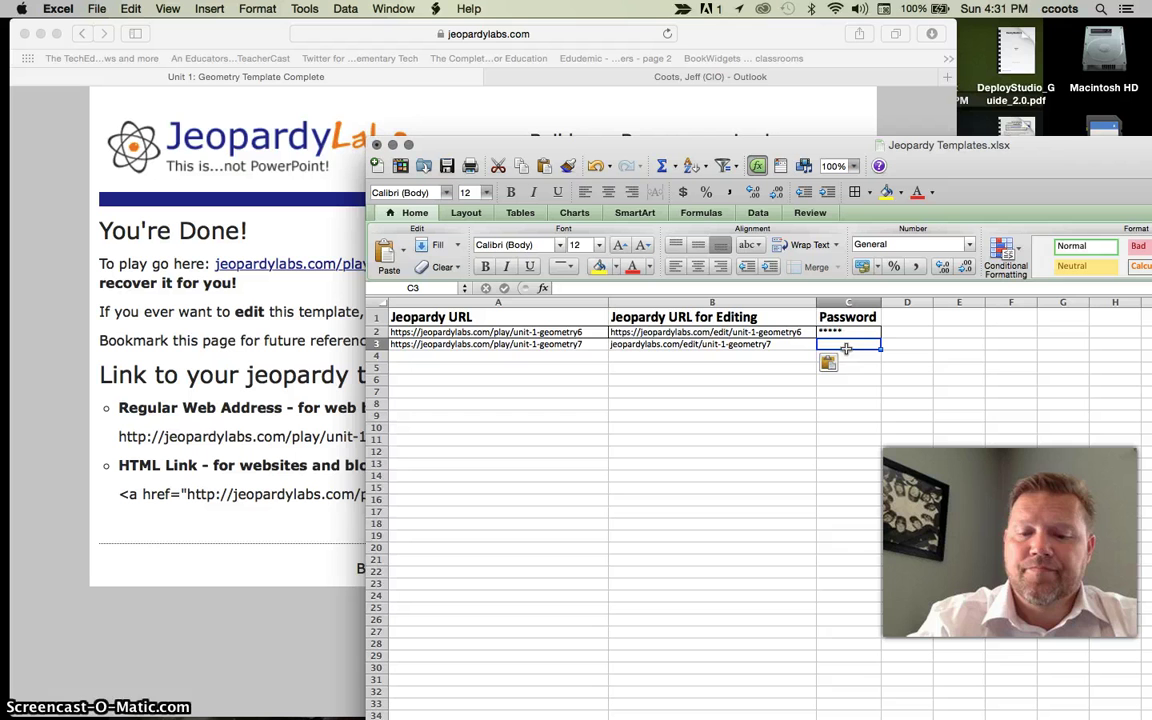
text(***)
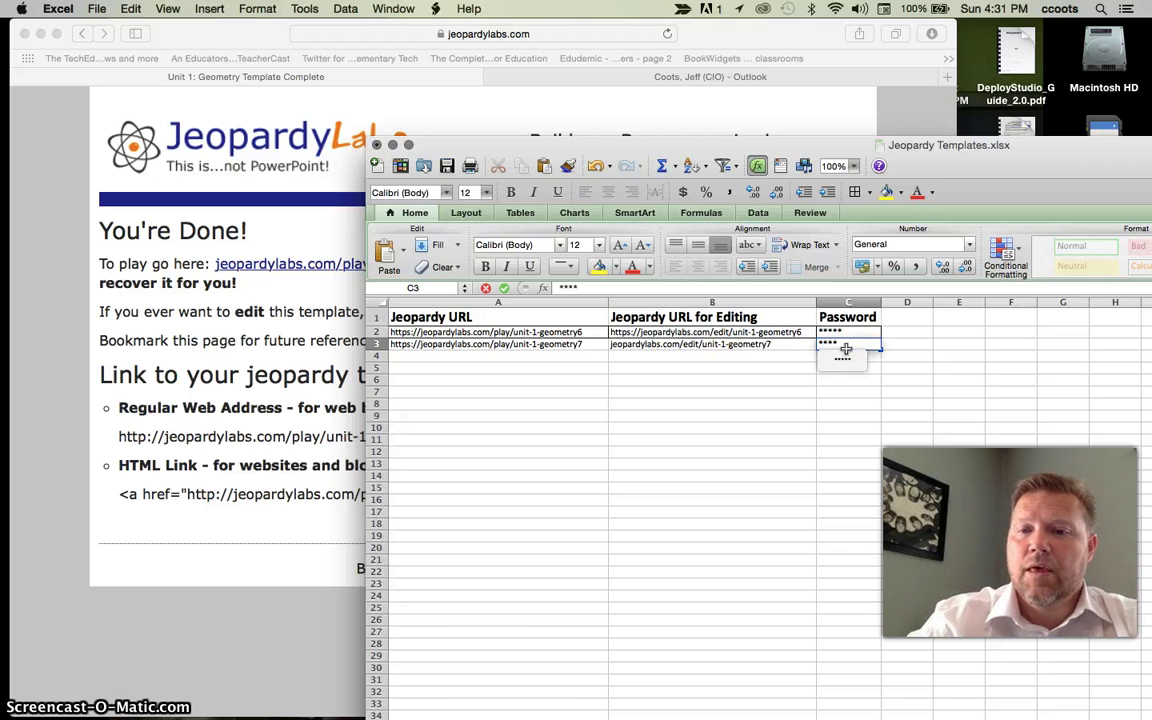
text(*)
click(735, 441)
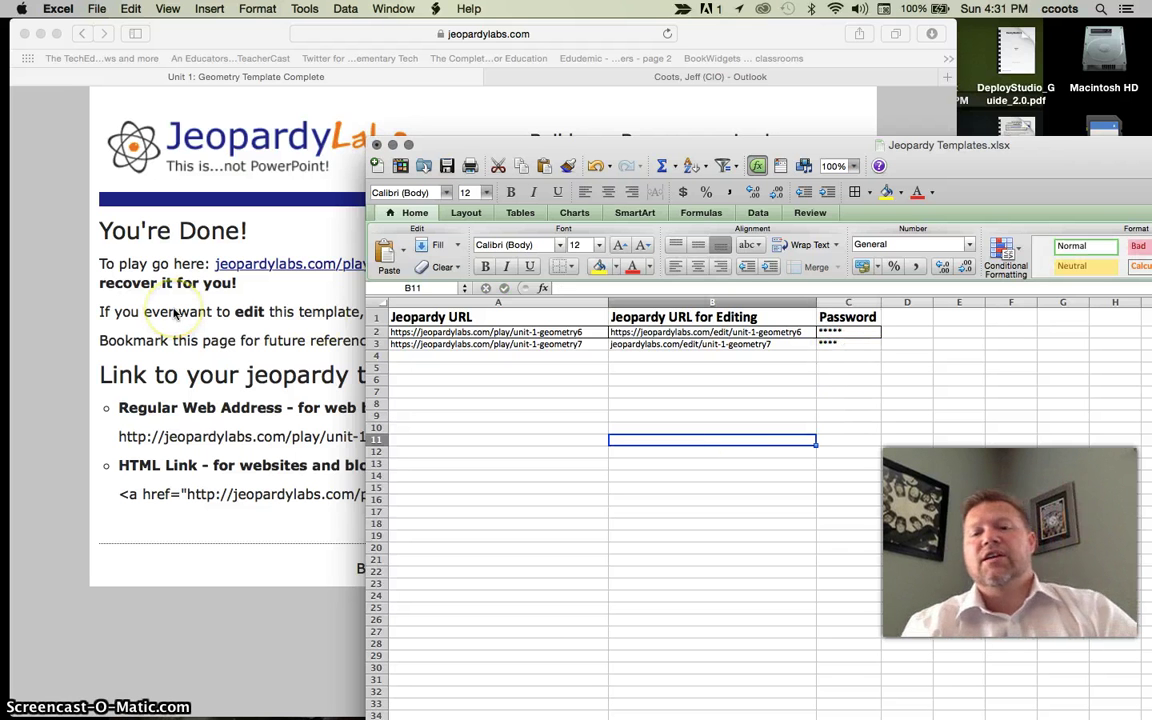
click(447, 166)
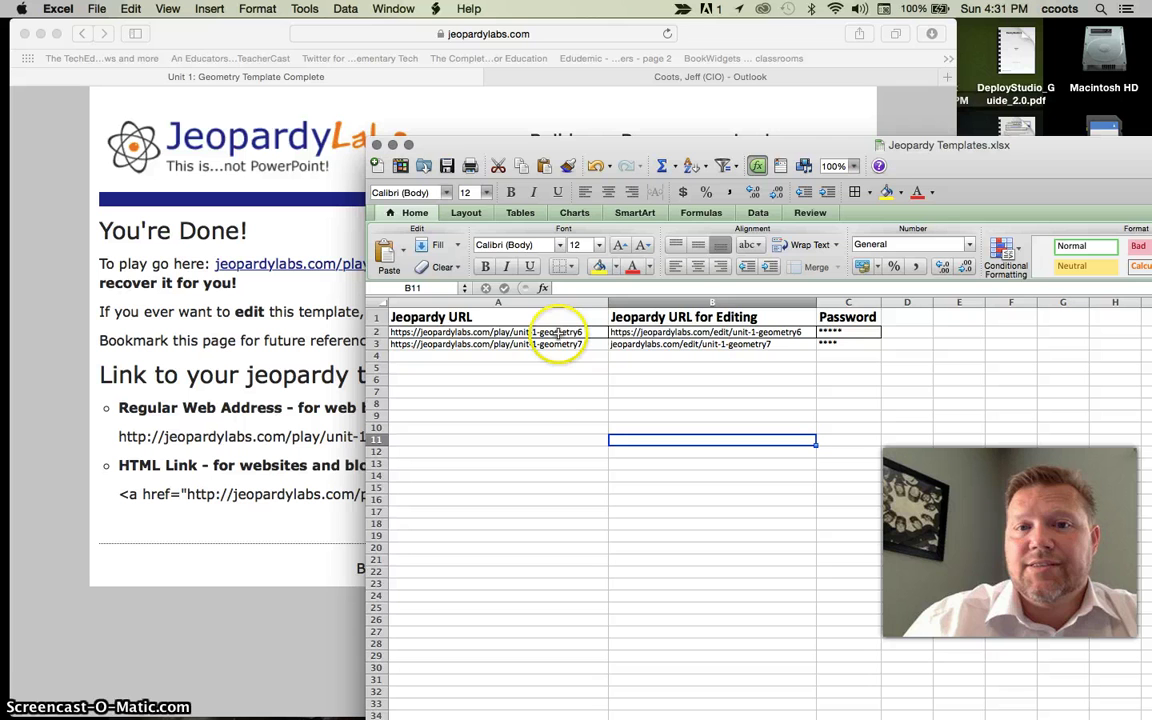
- Open the Unit 1: Geometry play link in a new tab and set Number of Teams to 2
click(326, 316)
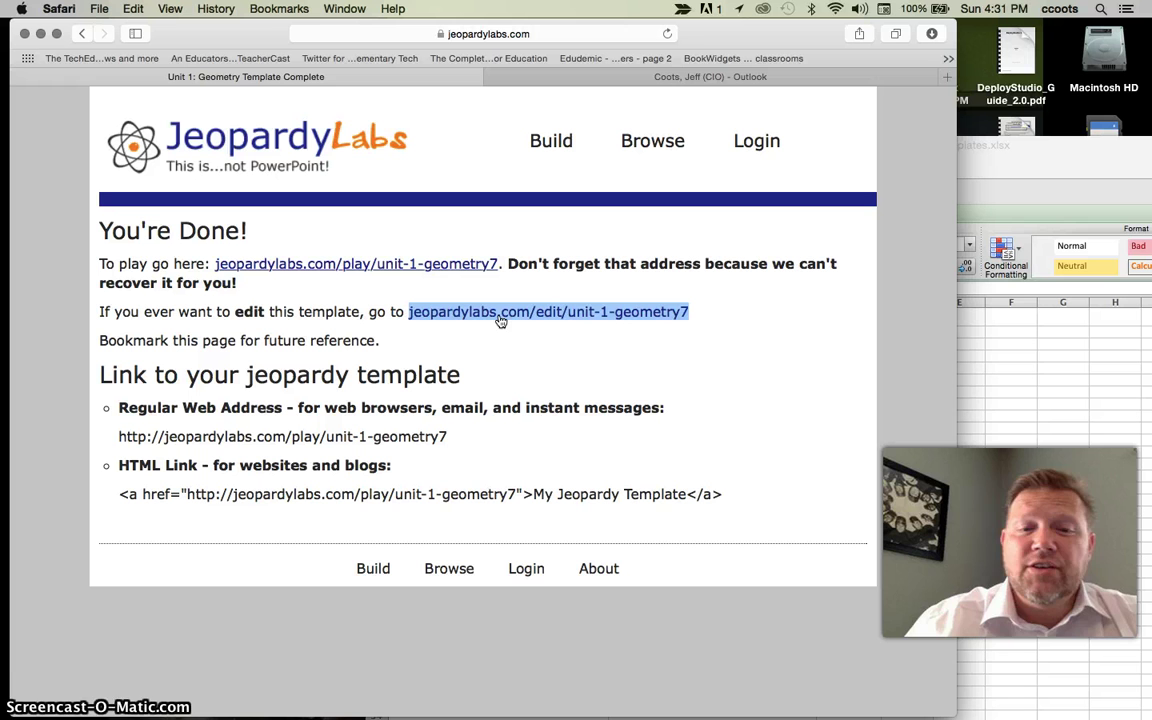
click(457, 265)
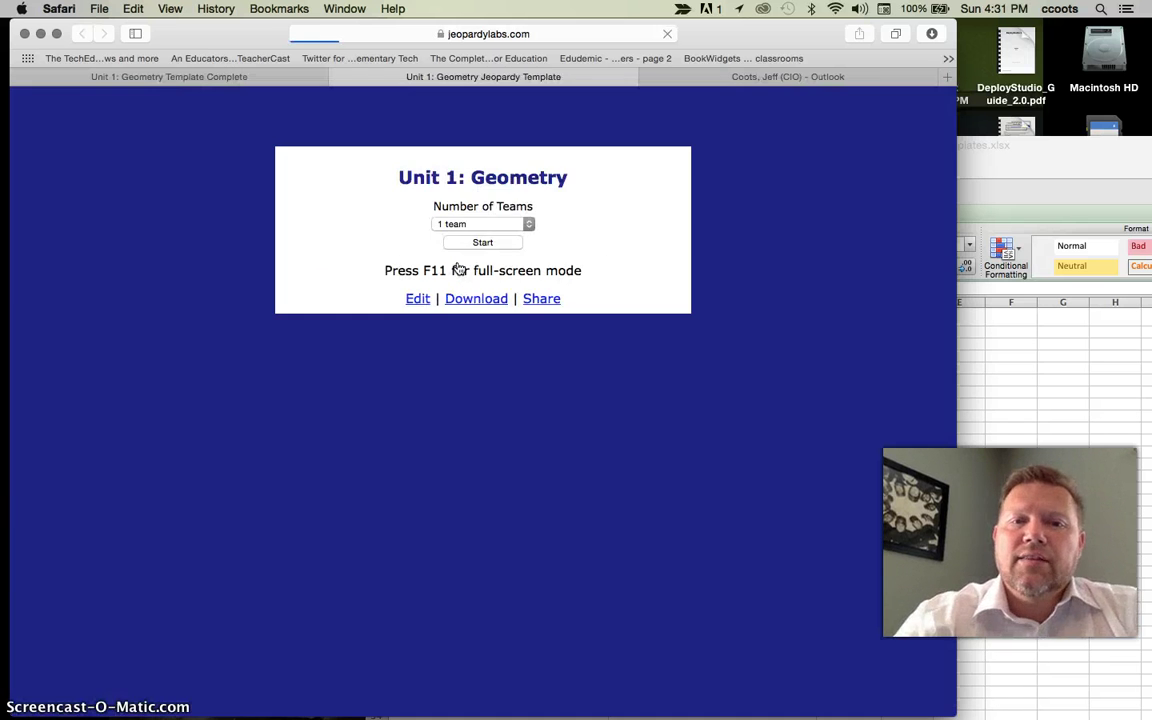
click(530, 225)
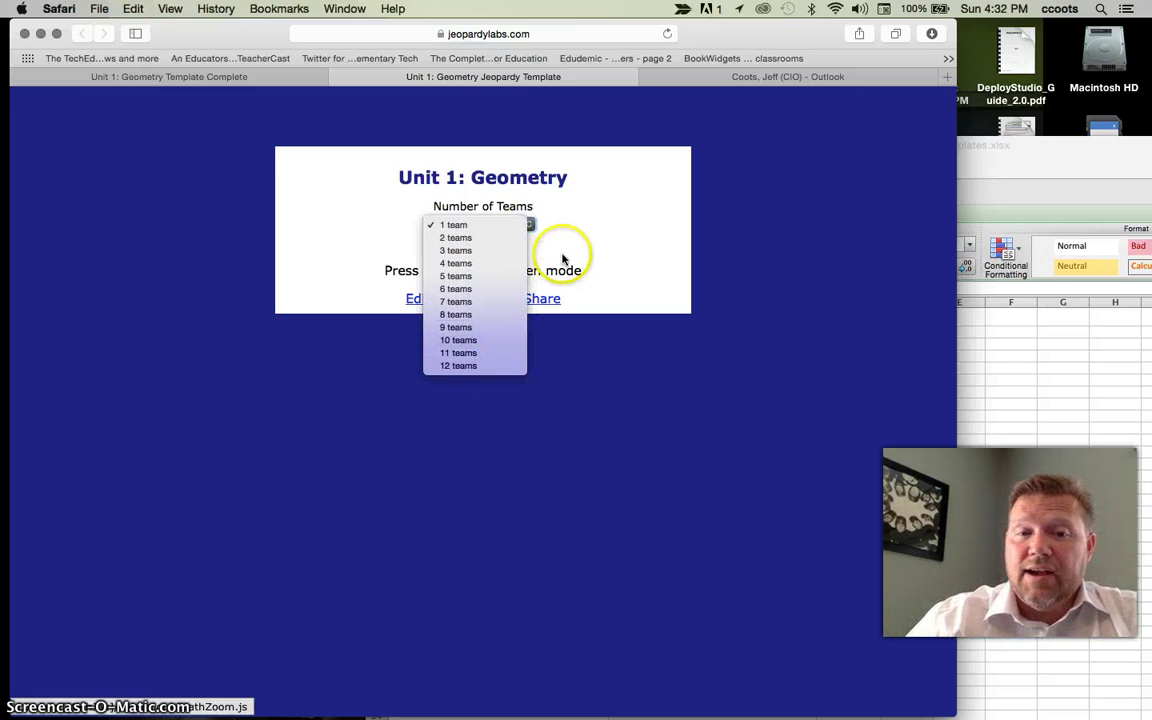
click(488, 238)
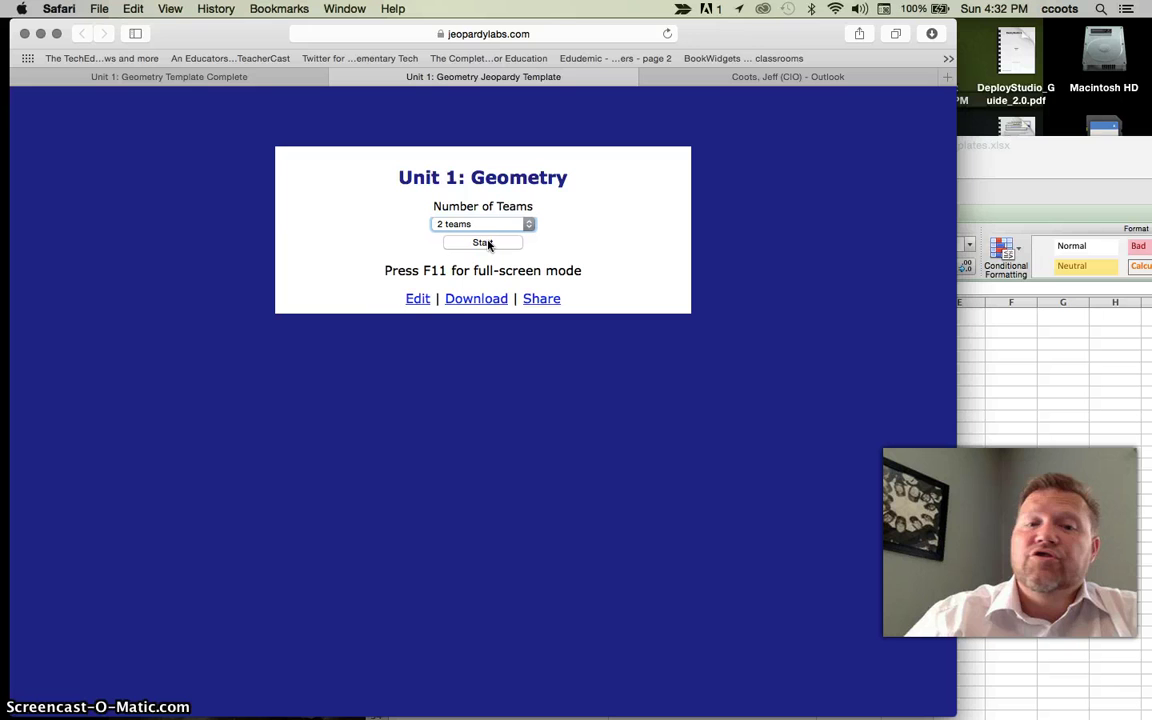
click(425, 298)
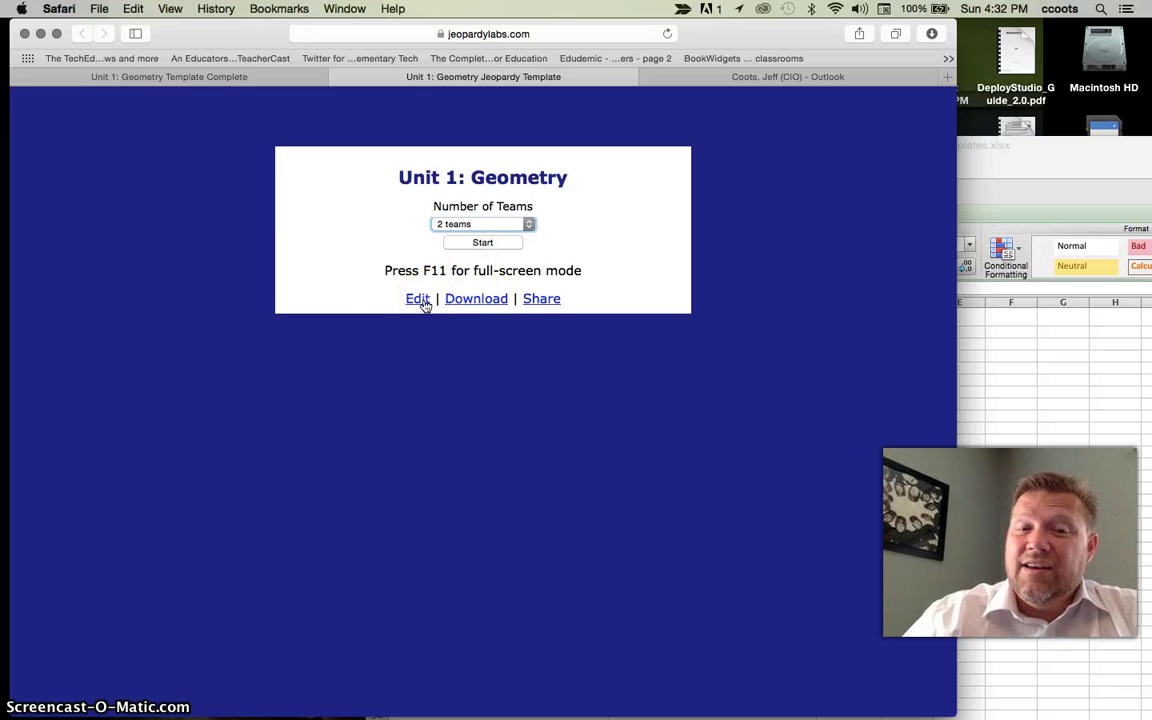
click(475, 302)
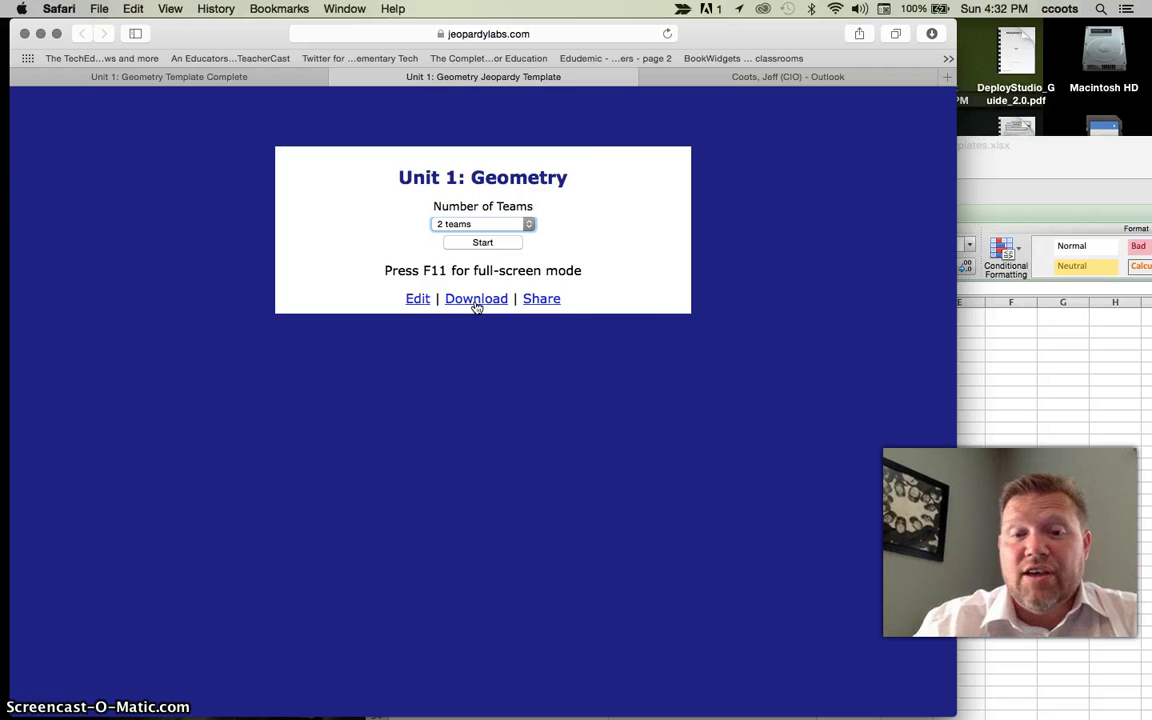
click(545, 298)
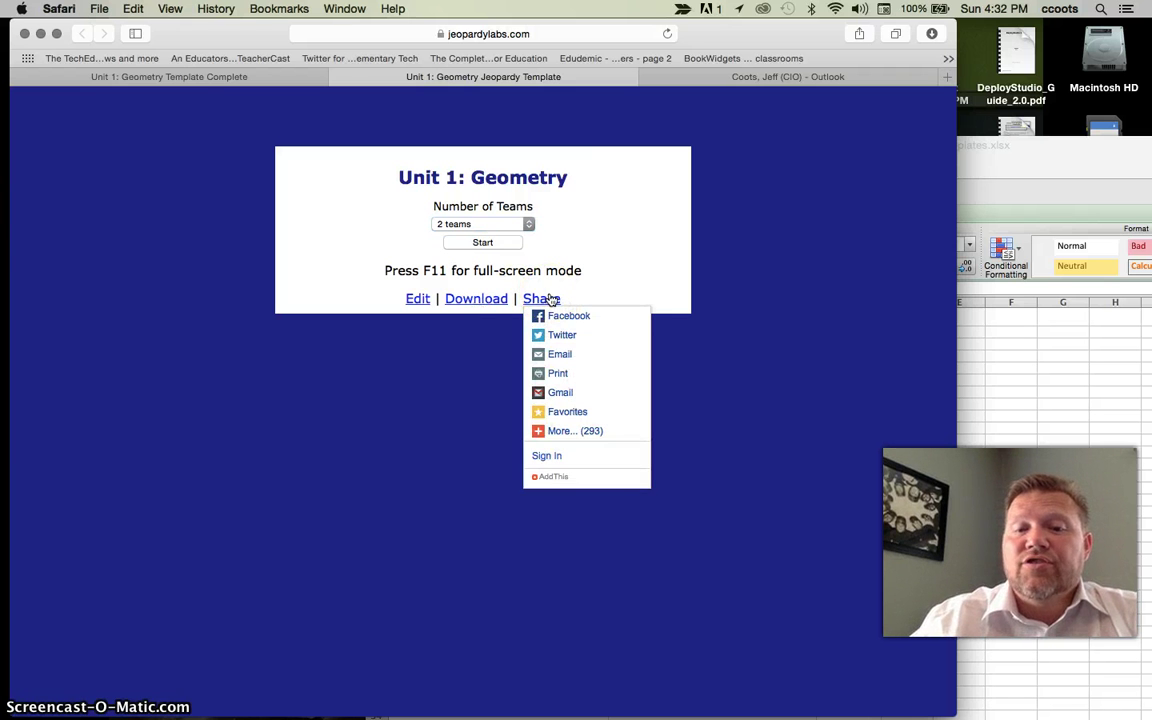
- Close the share window, start the 2-team game, and award Team 1 100 for Basic 100
click(549, 298)
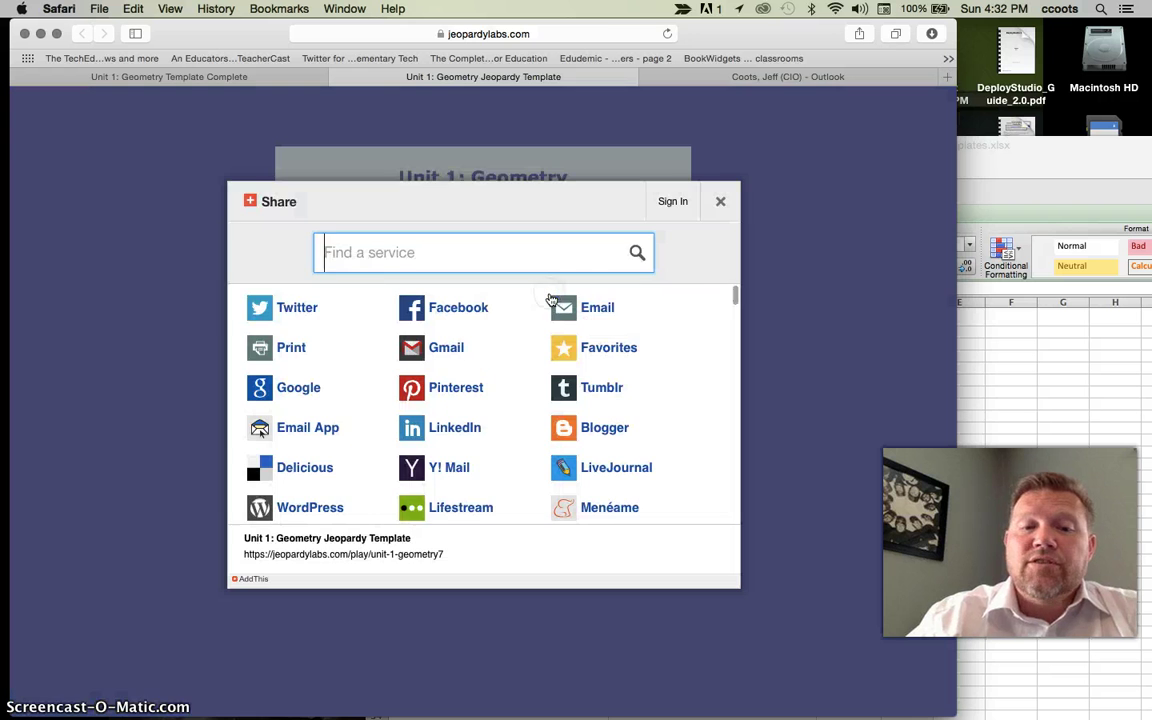
click(723, 203)
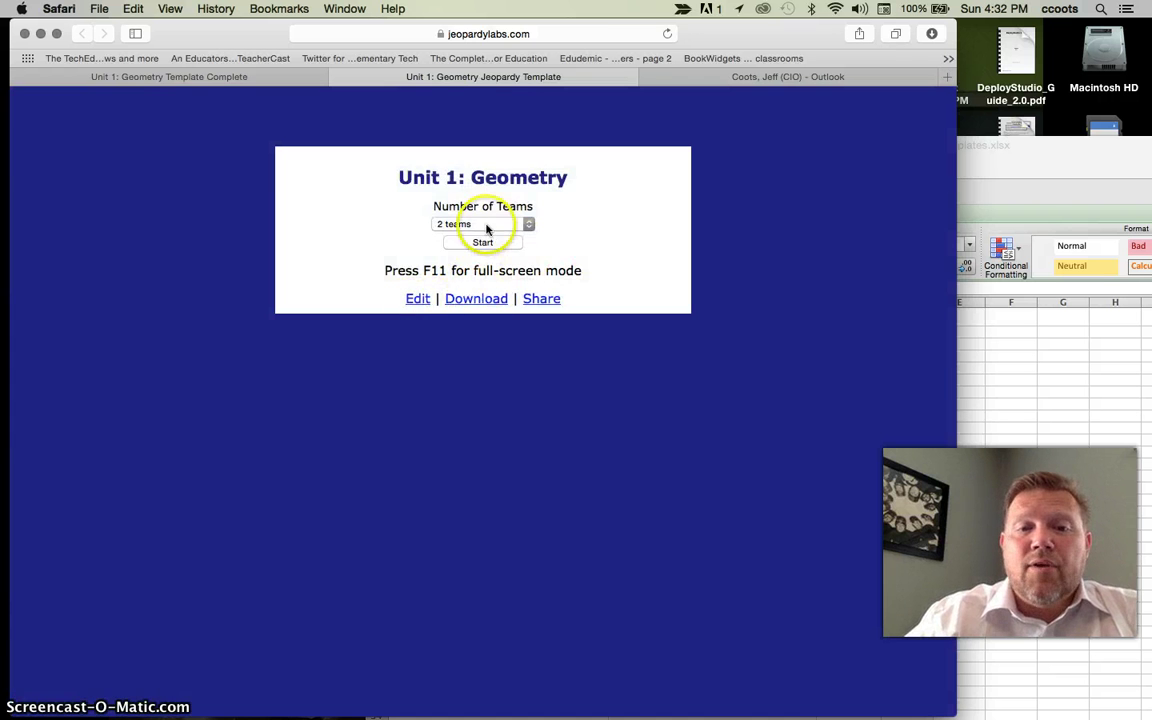
click(481, 243)
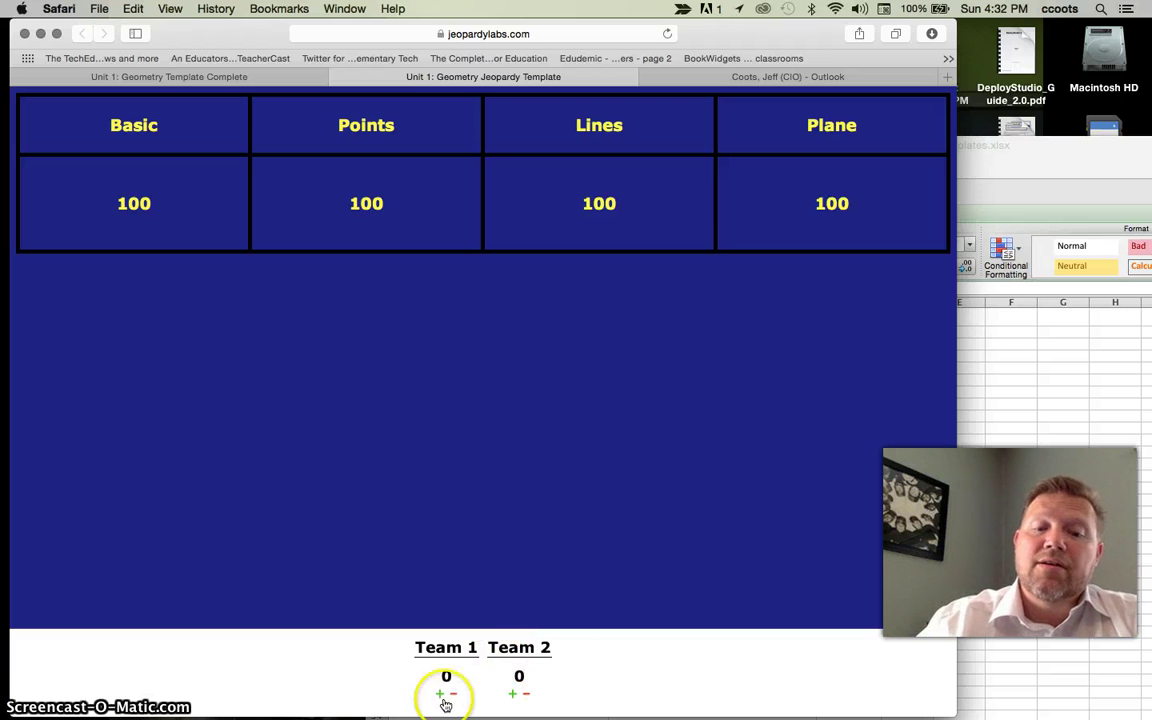
click(141, 176)
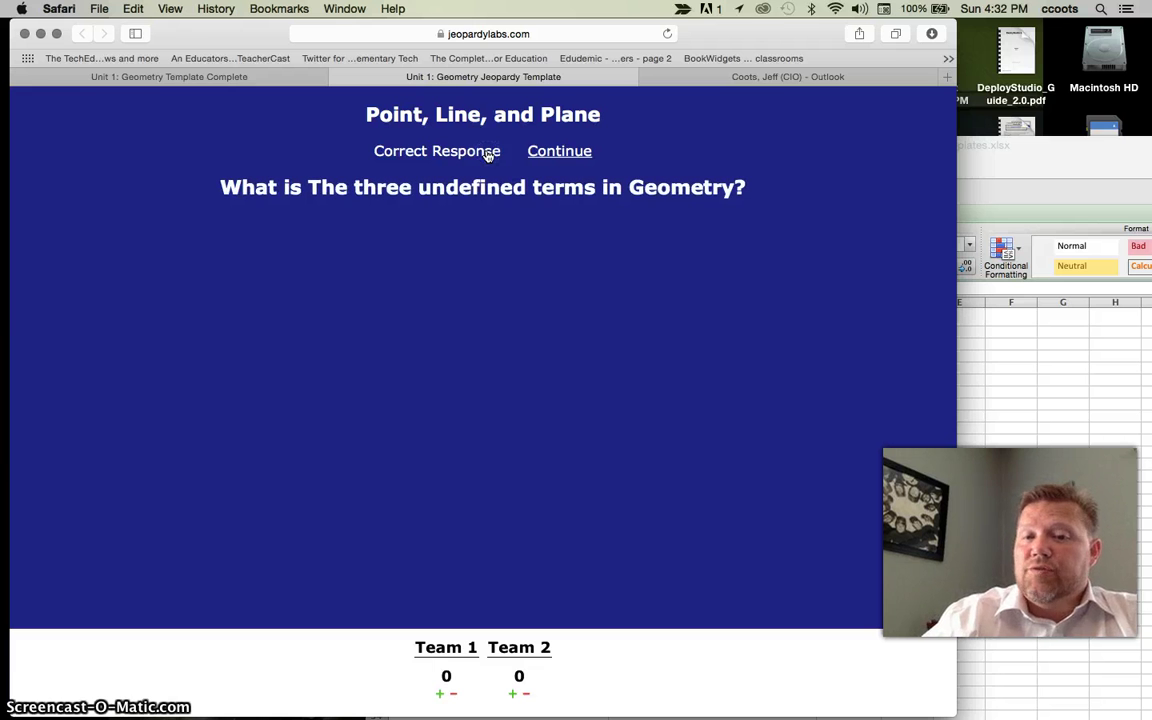
click(440, 693)
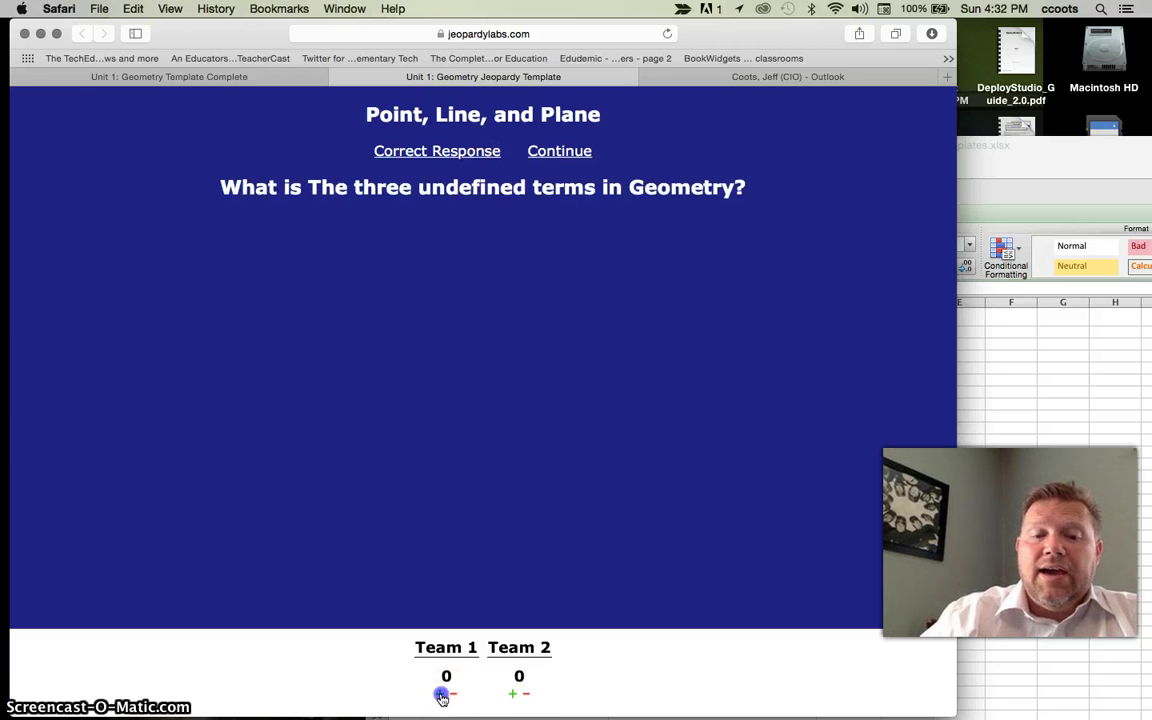
click(526, 694)
click(513, 694)
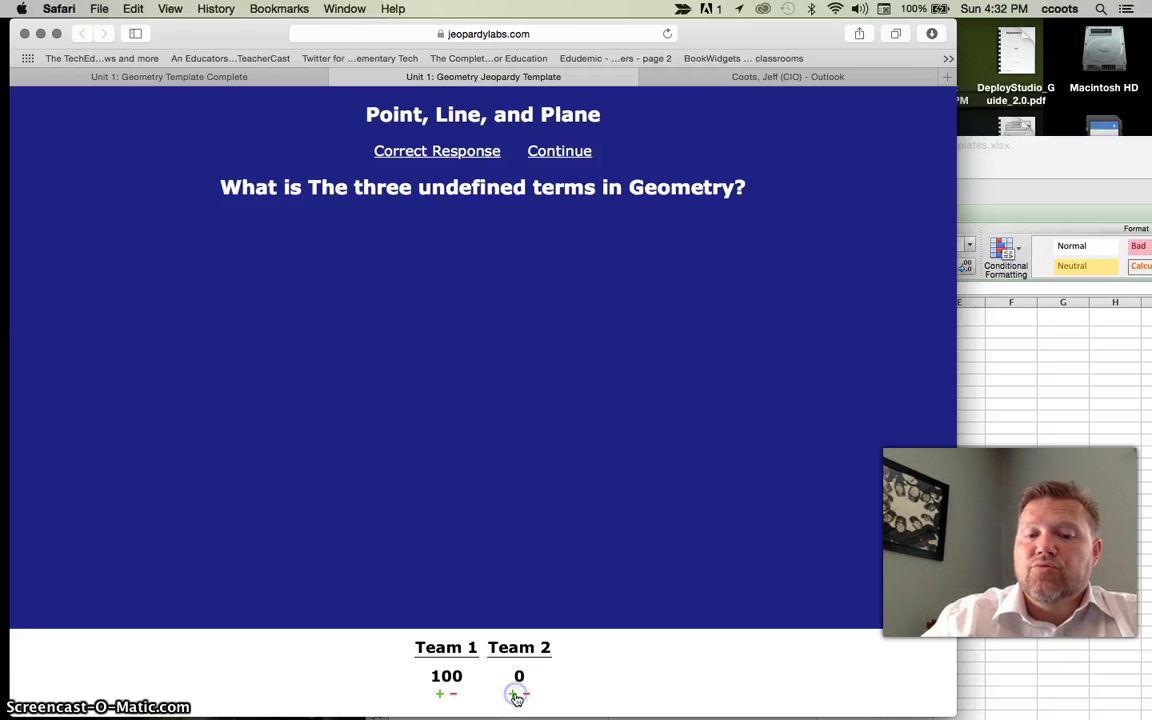
click(580, 160)
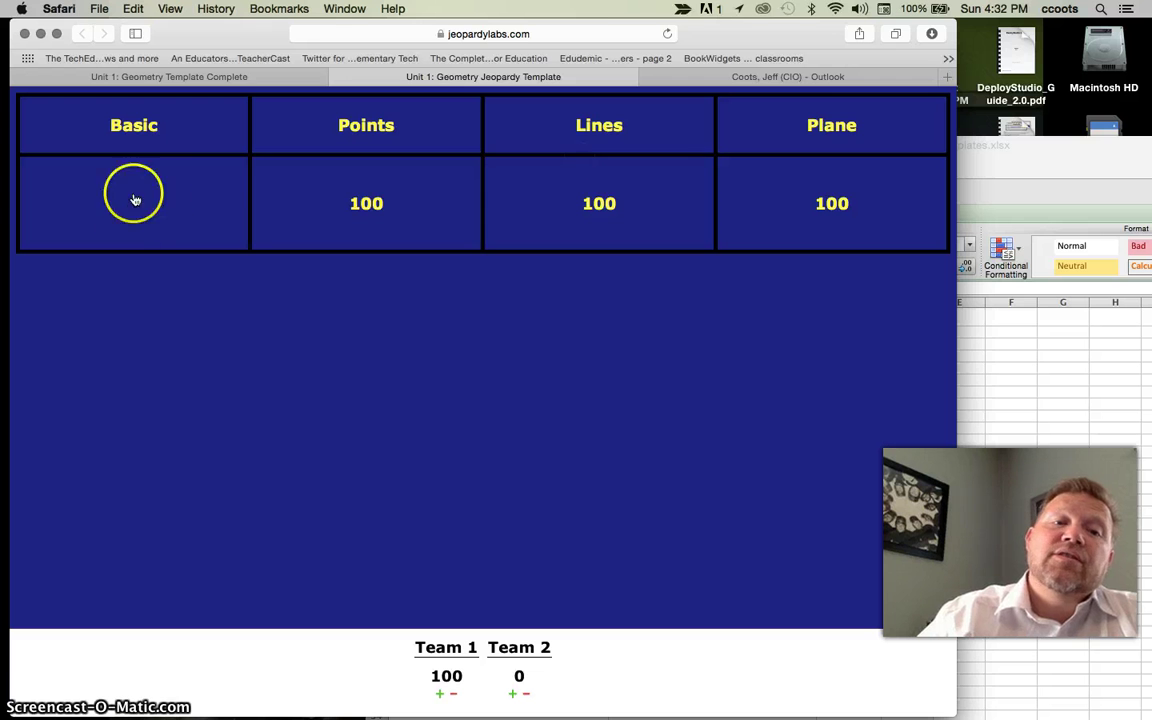
- Play the Points 100 question, reveal the response, and give Team 1 another 100 points
click(362, 215)
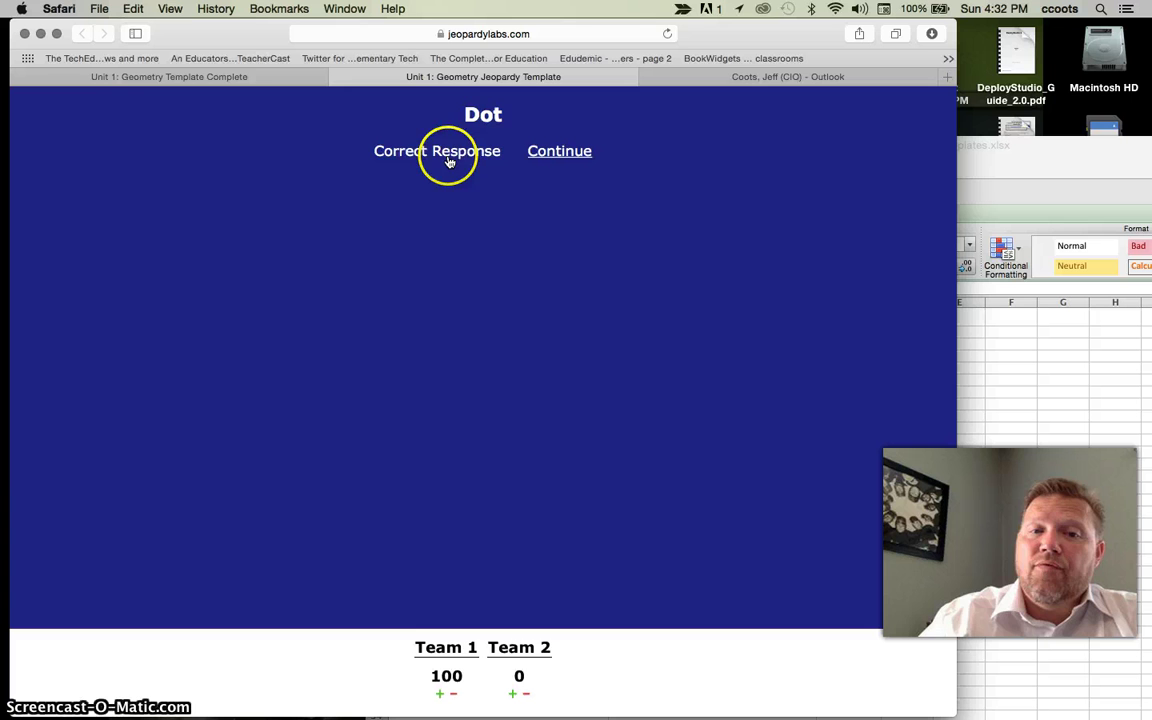
click(449, 162)
click(439, 693)
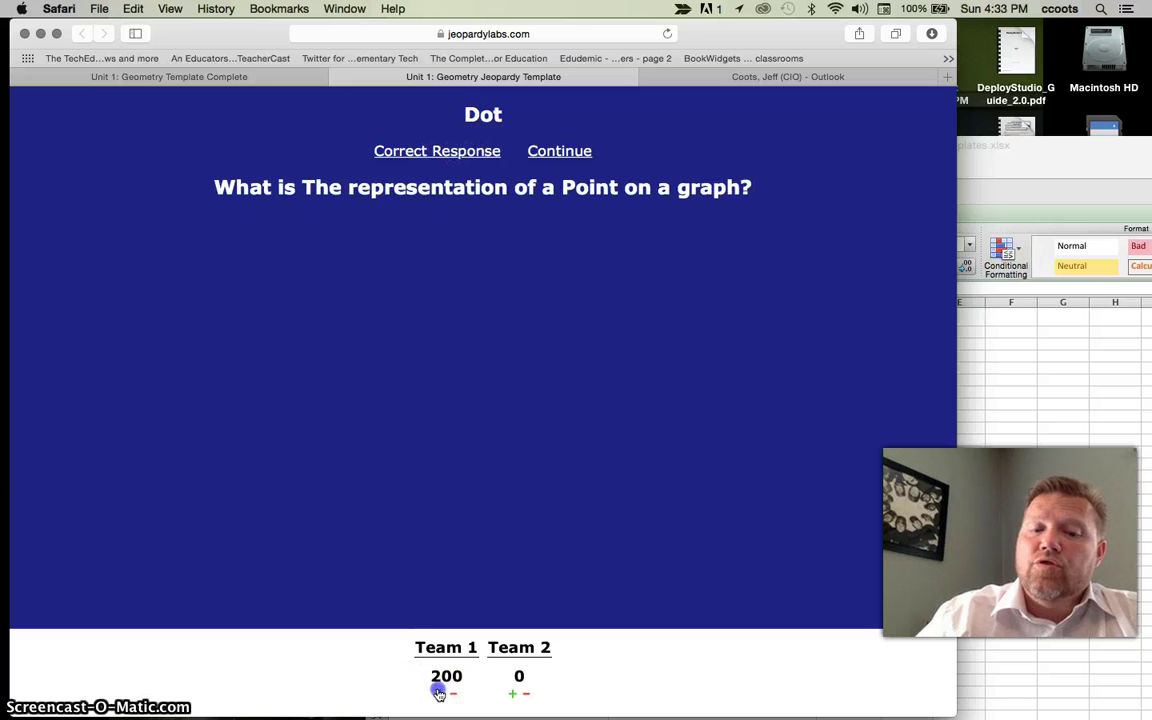
click(555, 150)
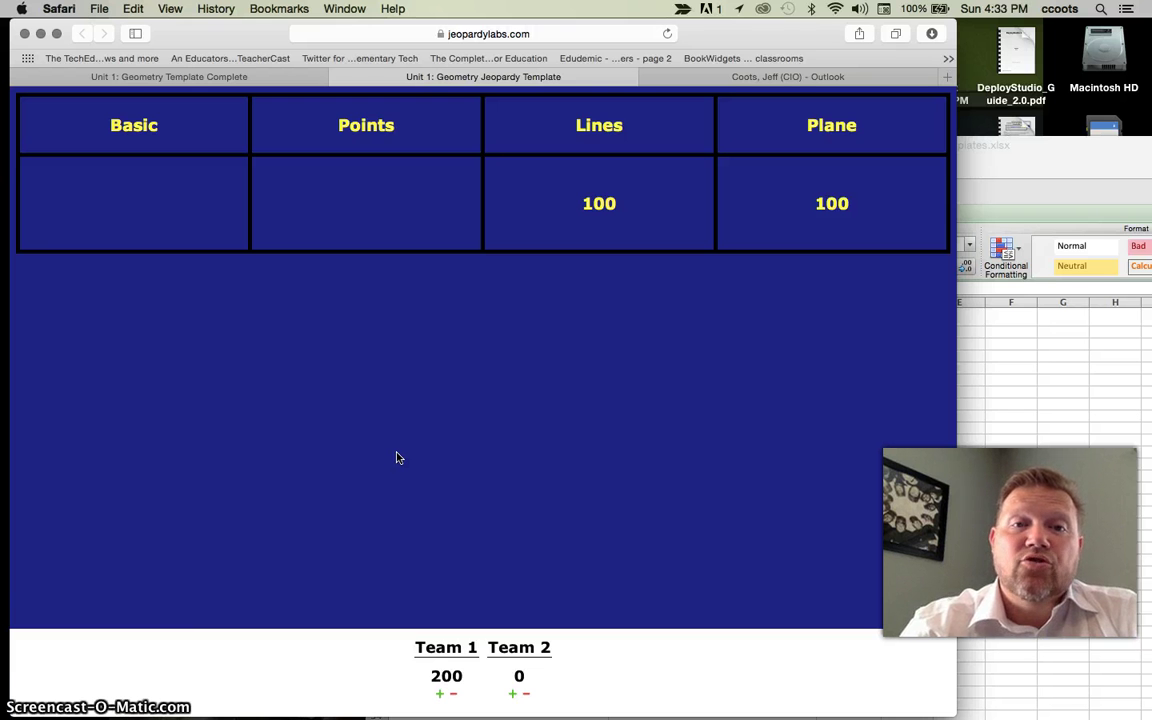
- Close the game tab and search Browse for 'Congruent Triangles' templates
click(338, 77)
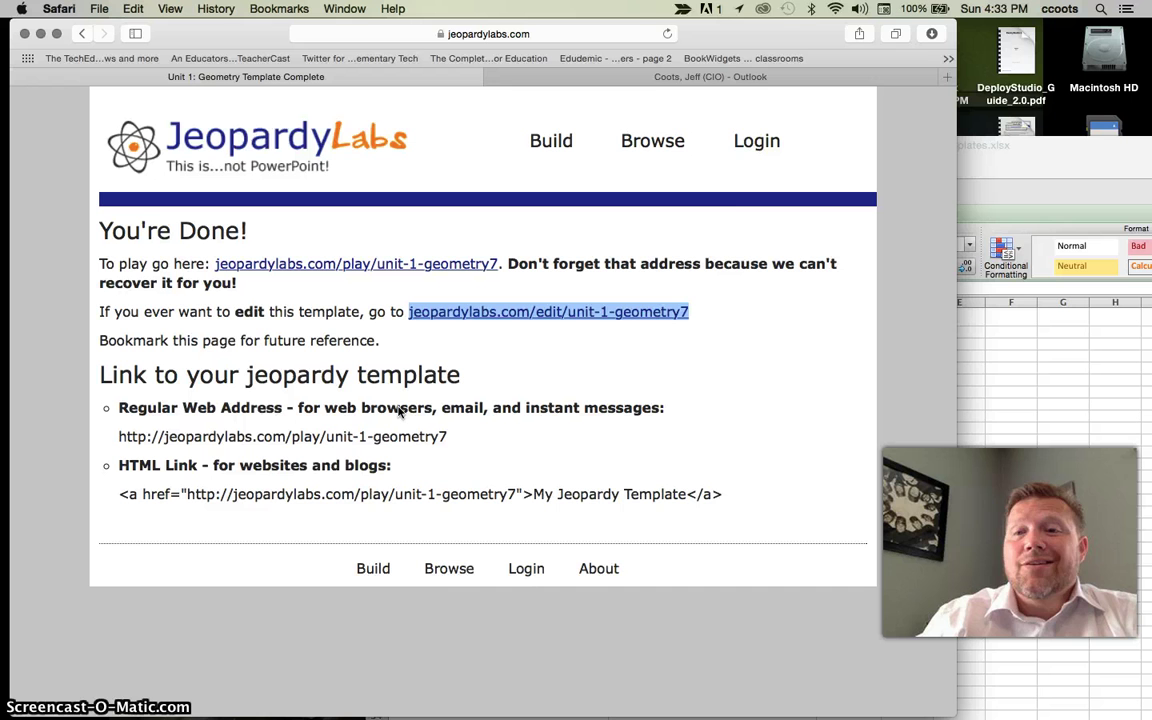
click(651, 150)
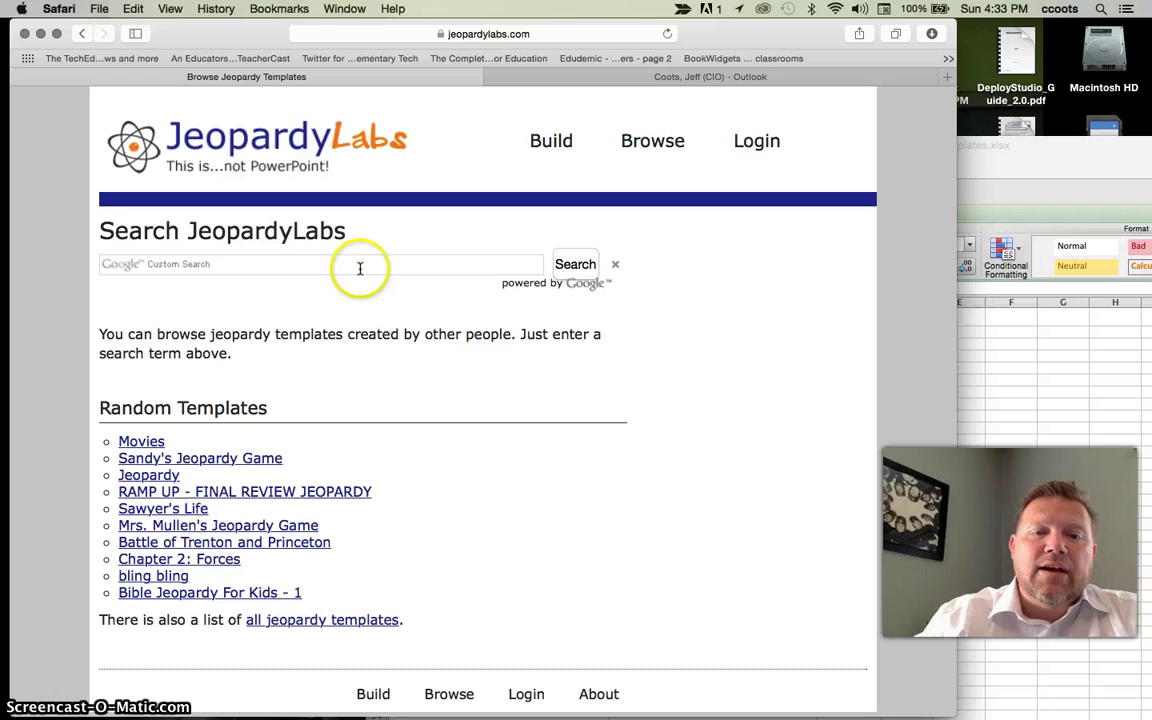
click(362, 267)
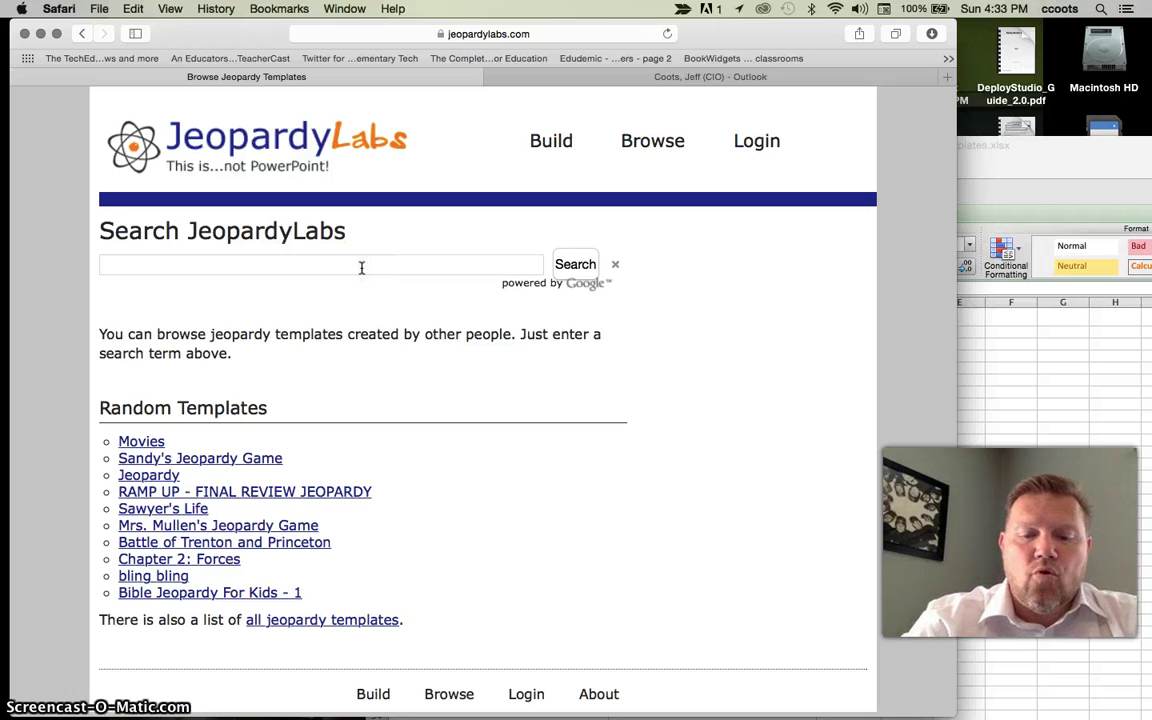
text(Congruent)
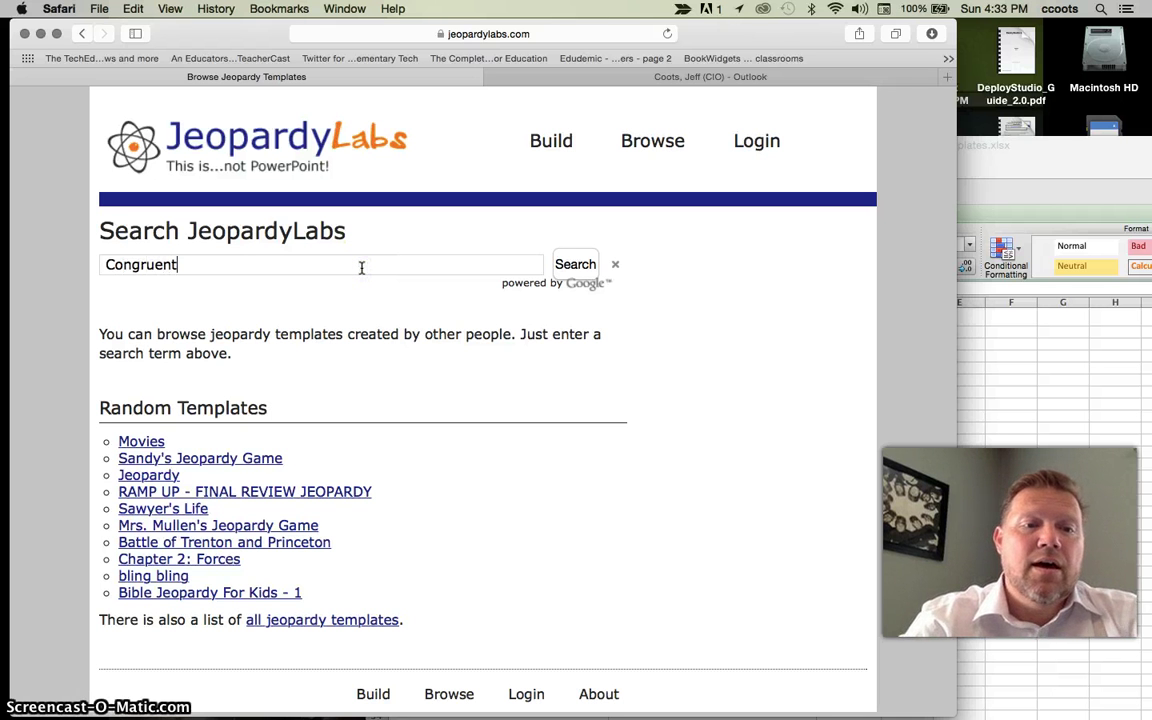
text( Triangl)
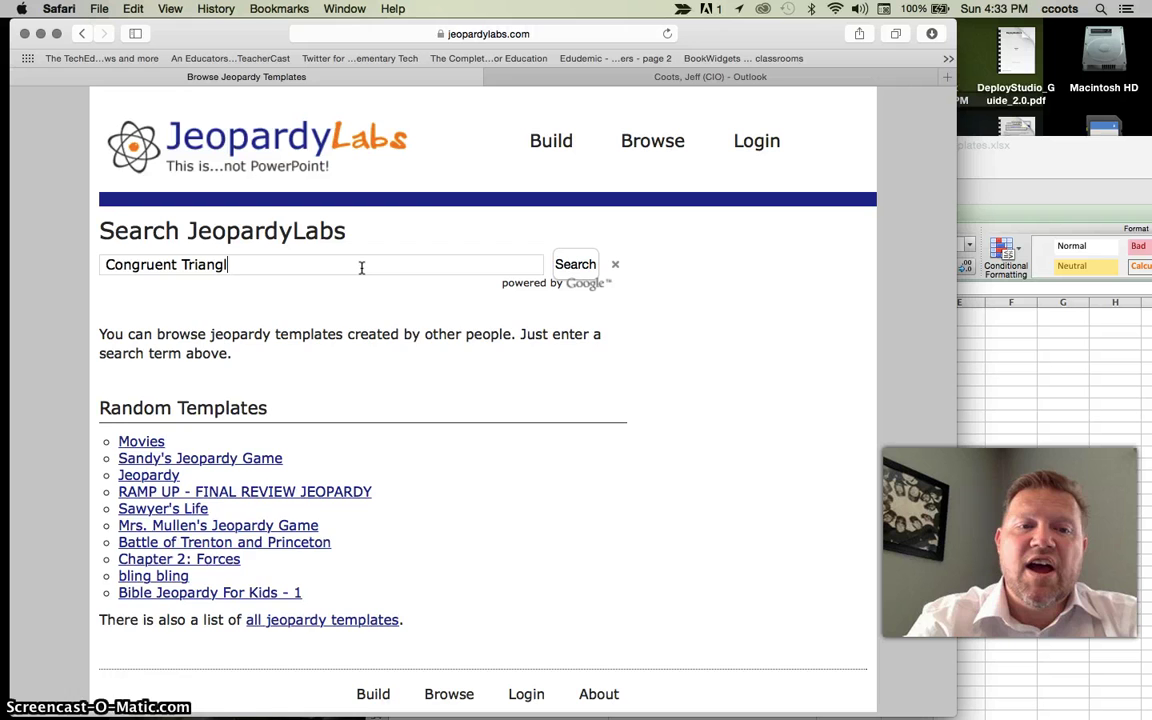
text(es)
key(Return)
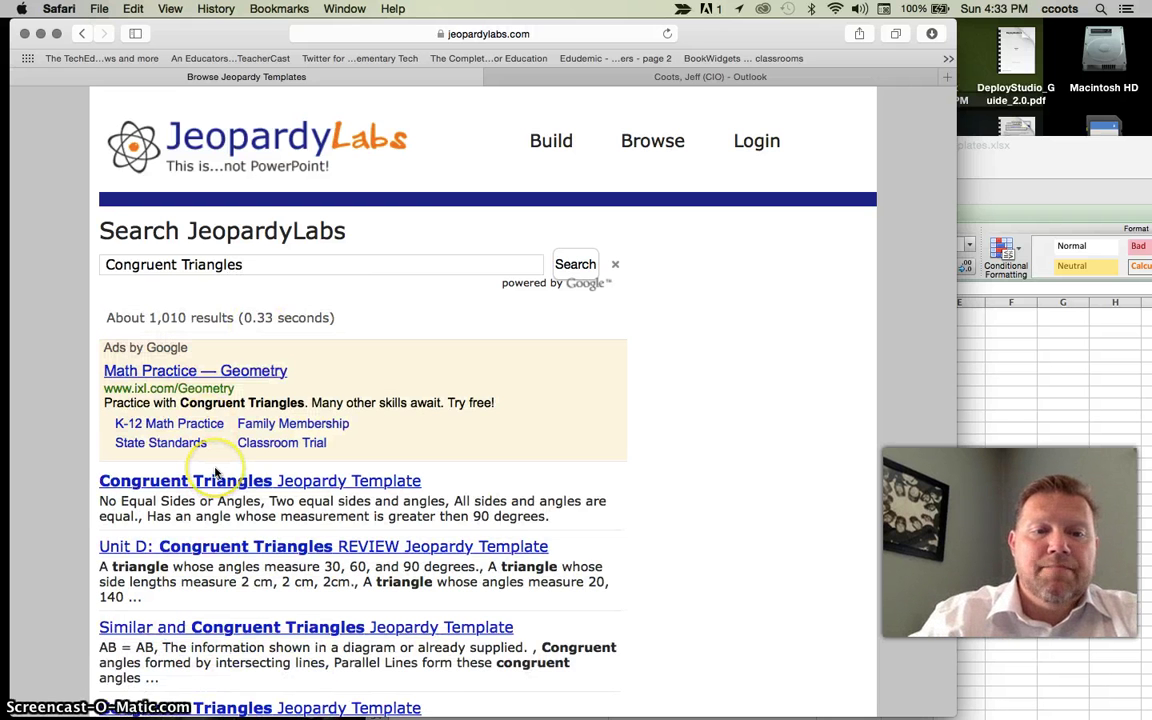
scroll(214, 472, down, 2)
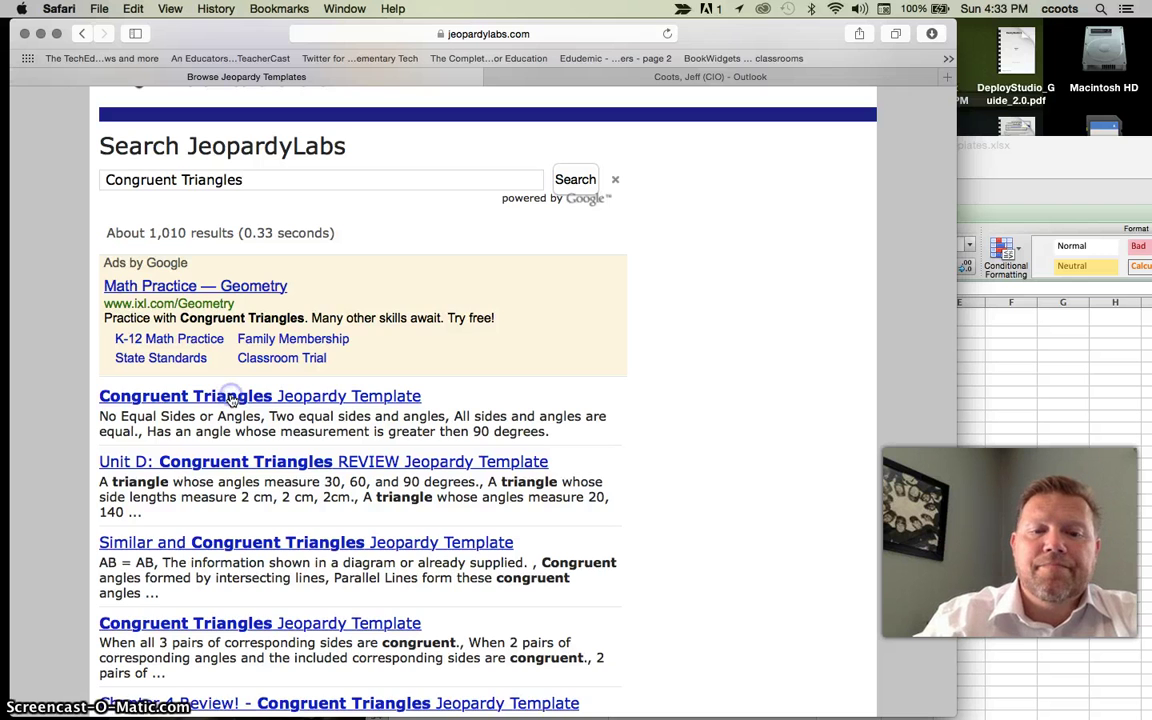
- Open the first Congruent Triangles template, set it to 2 teams, and start editing
click(231, 396)
click(460, 225)
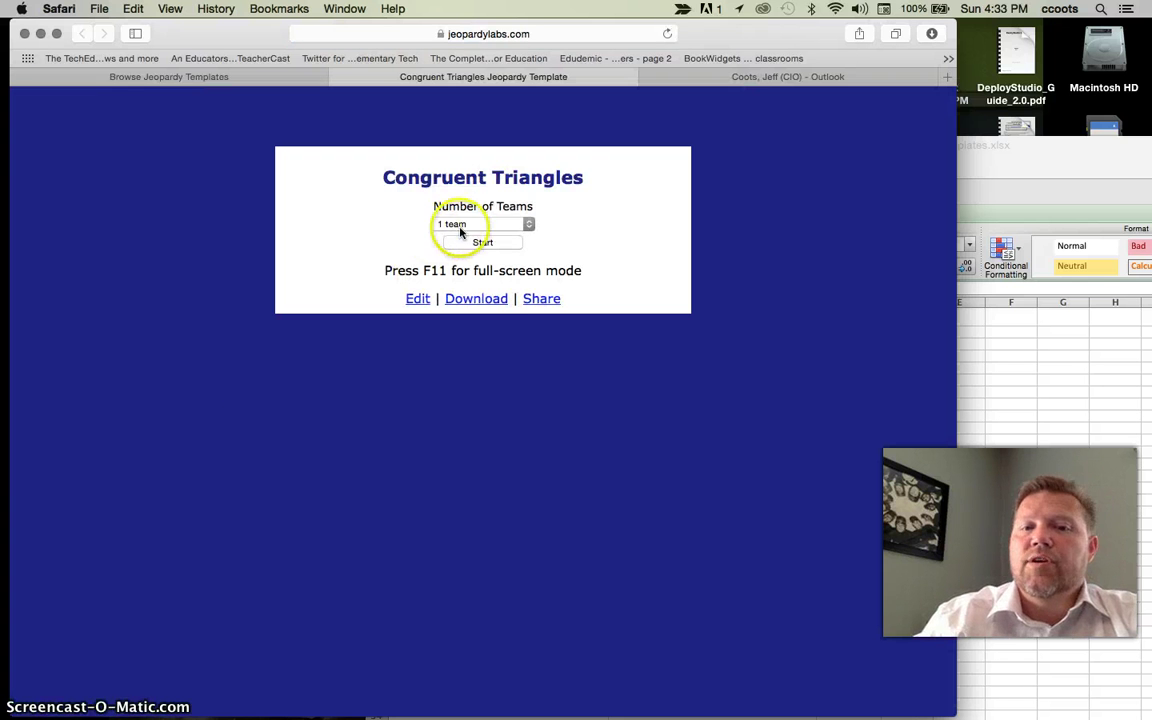
click(464, 239)
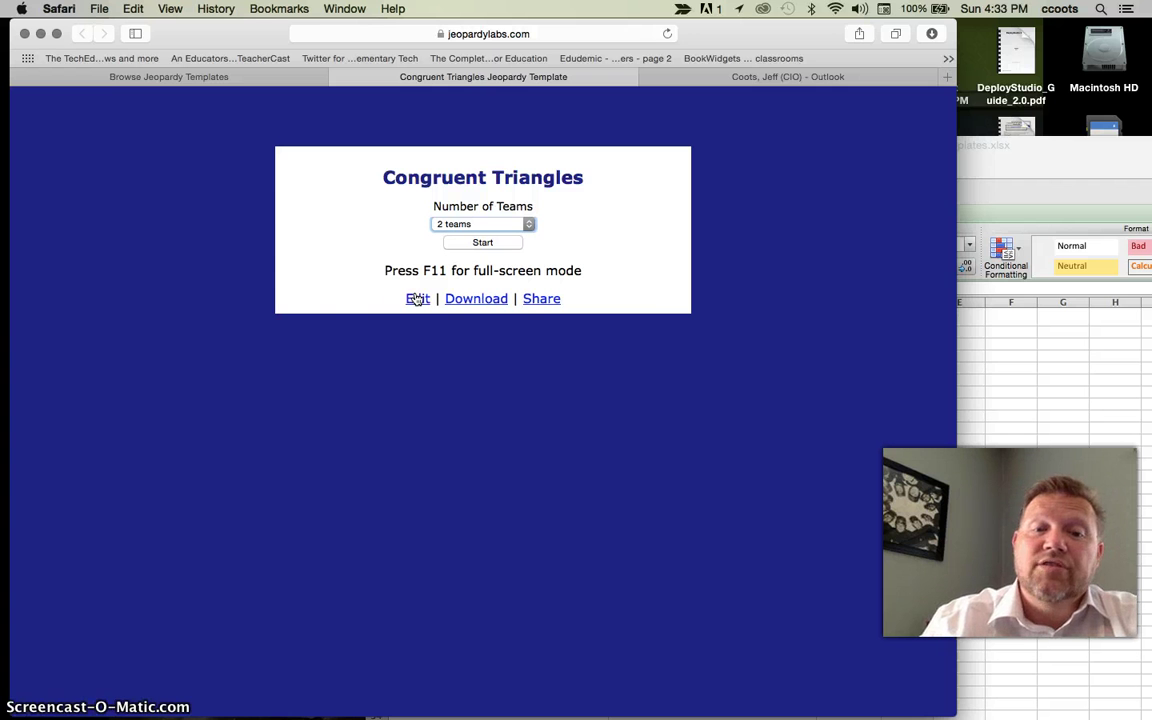
click(416, 299)
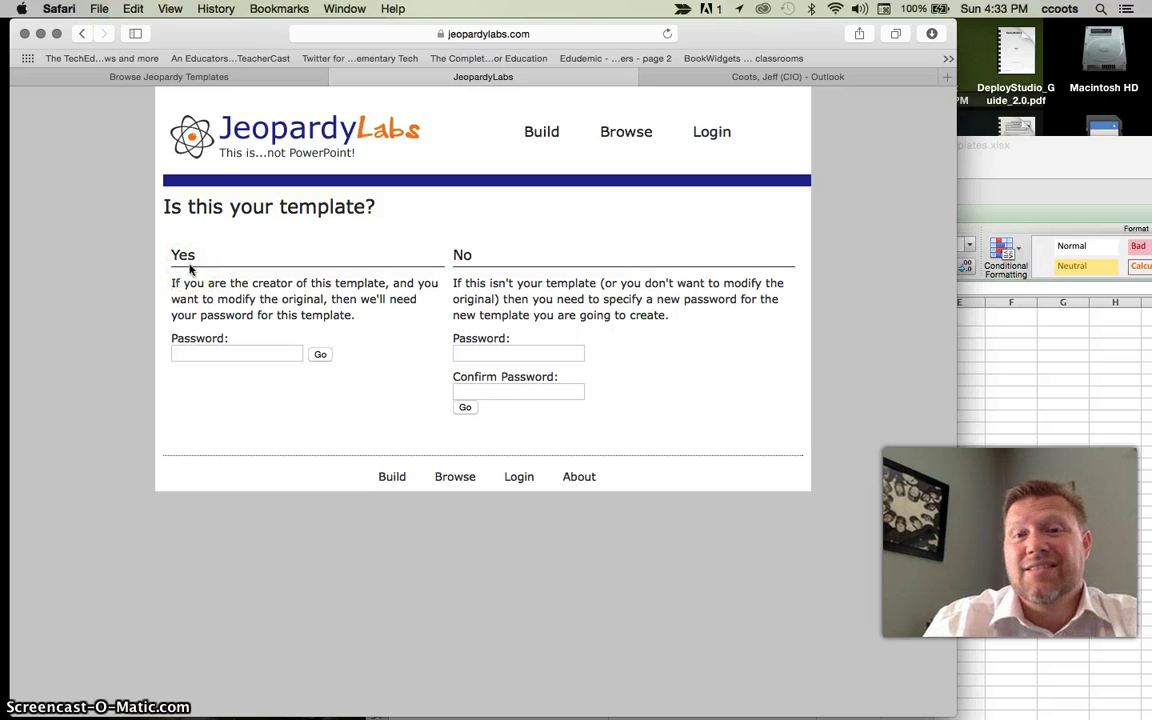
- Protect your copy with a new password and save it as congruent-triangles43
click(463, 349)
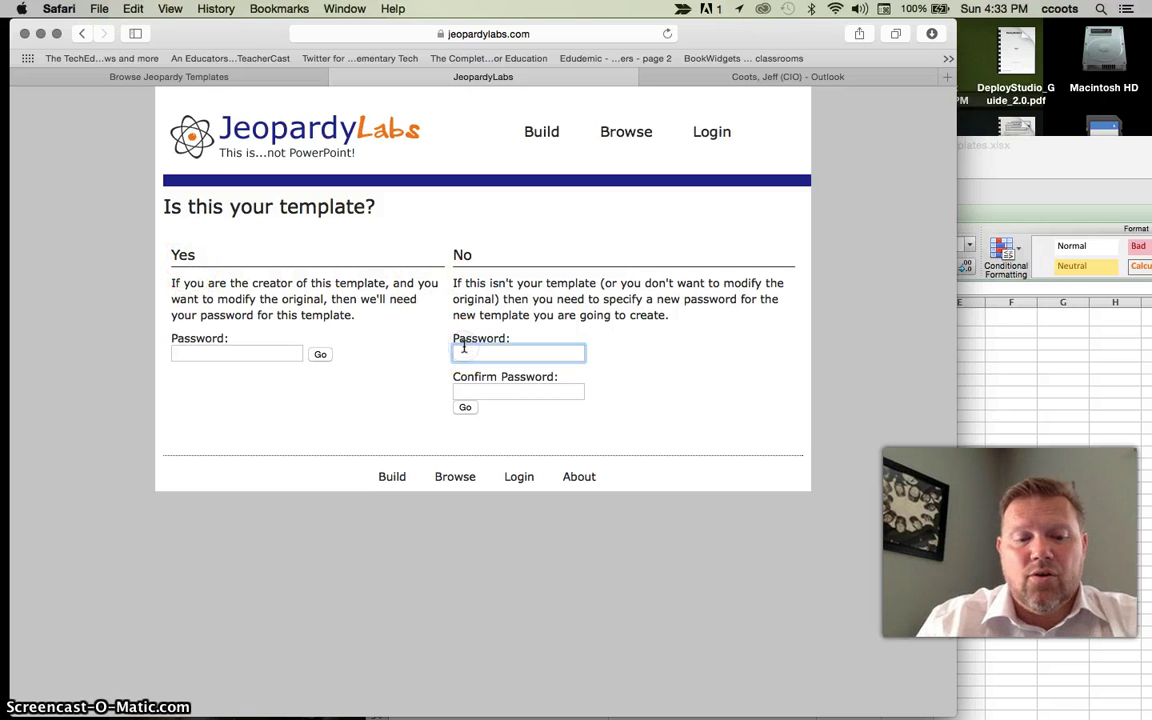
click(470, 393)
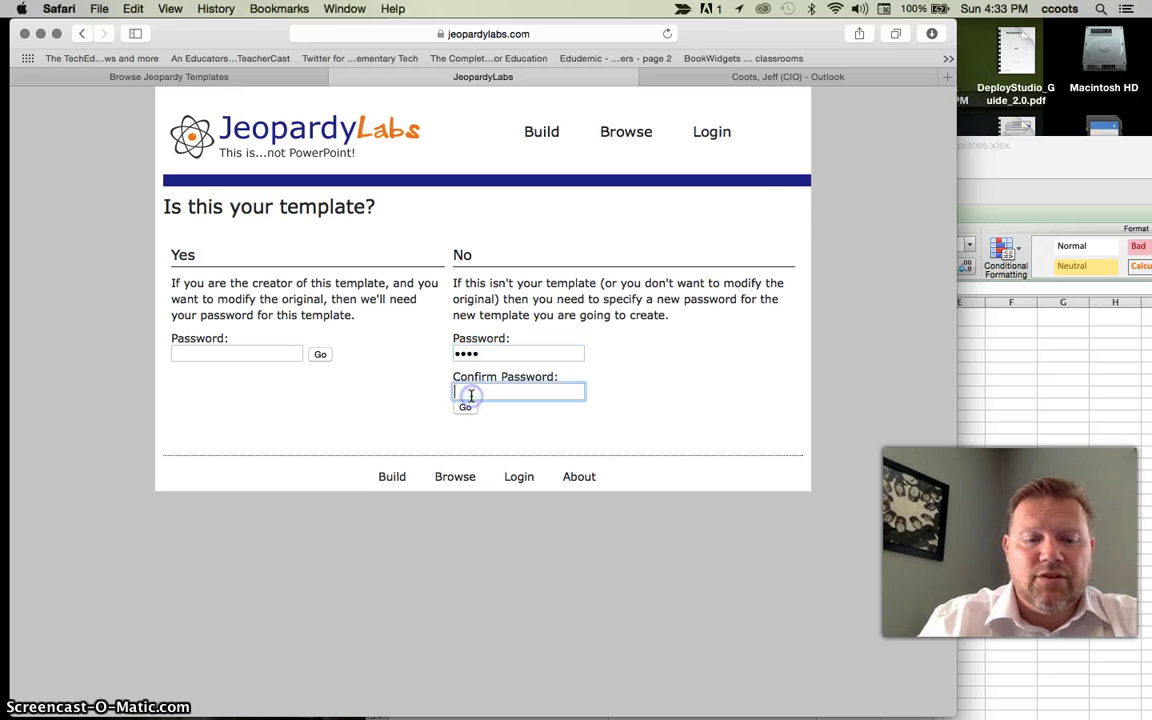
click(465, 407)
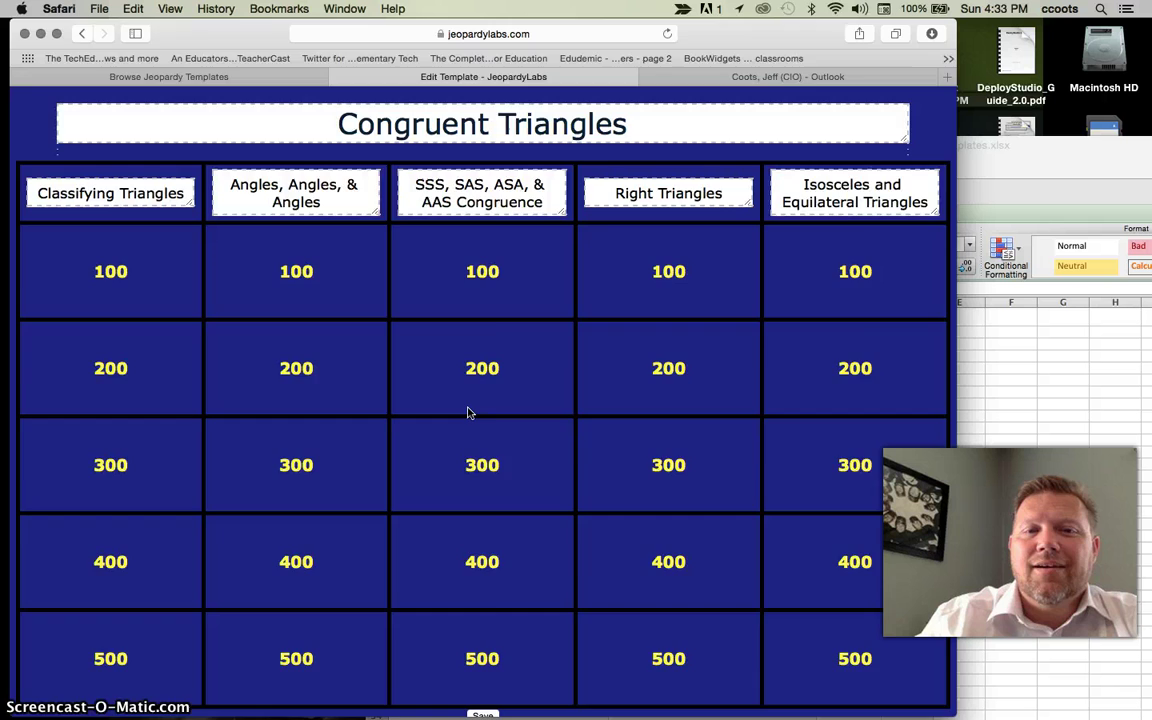
scroll(468, 411, down, 3)
click(475, 590)
click(482, 623)
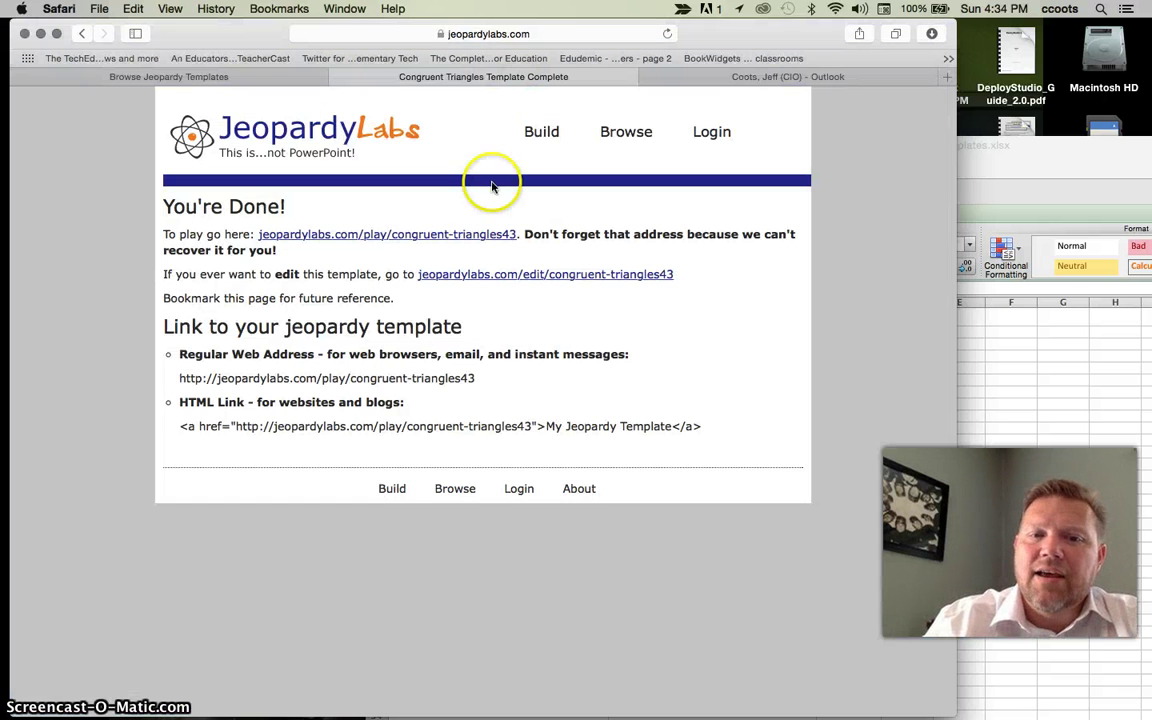
- Copy the congruent-triangles43 game's play link
drag(516, 236, 262, 232)
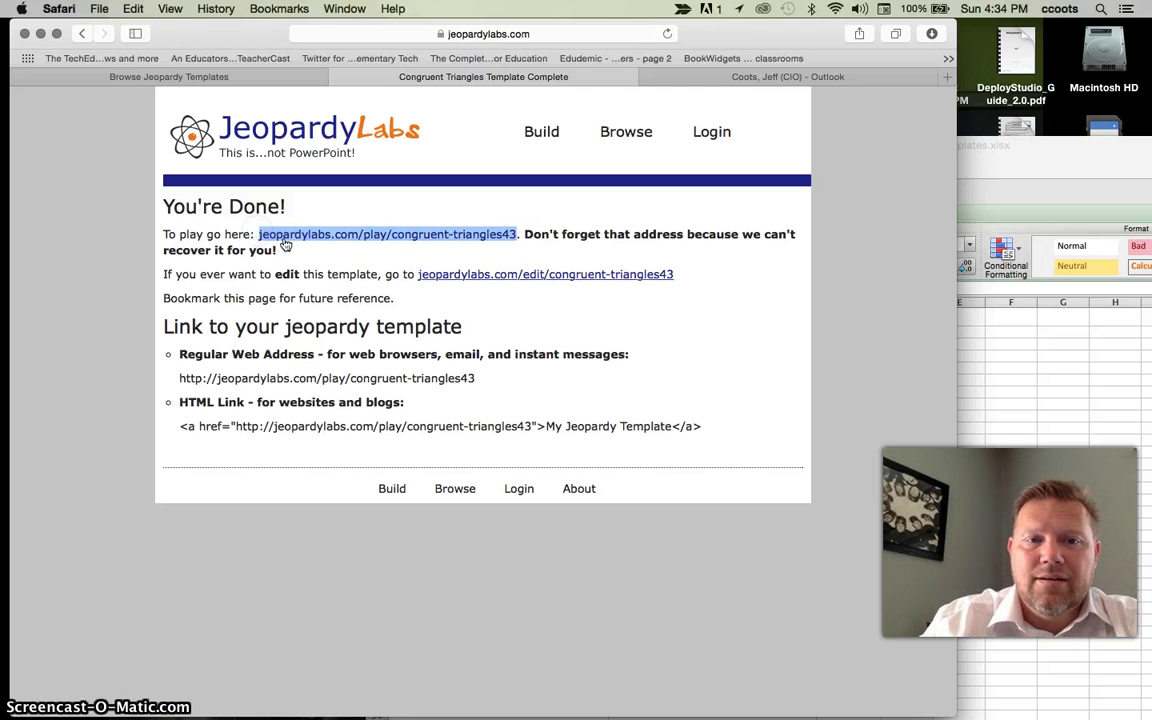
right_click(285, 241)
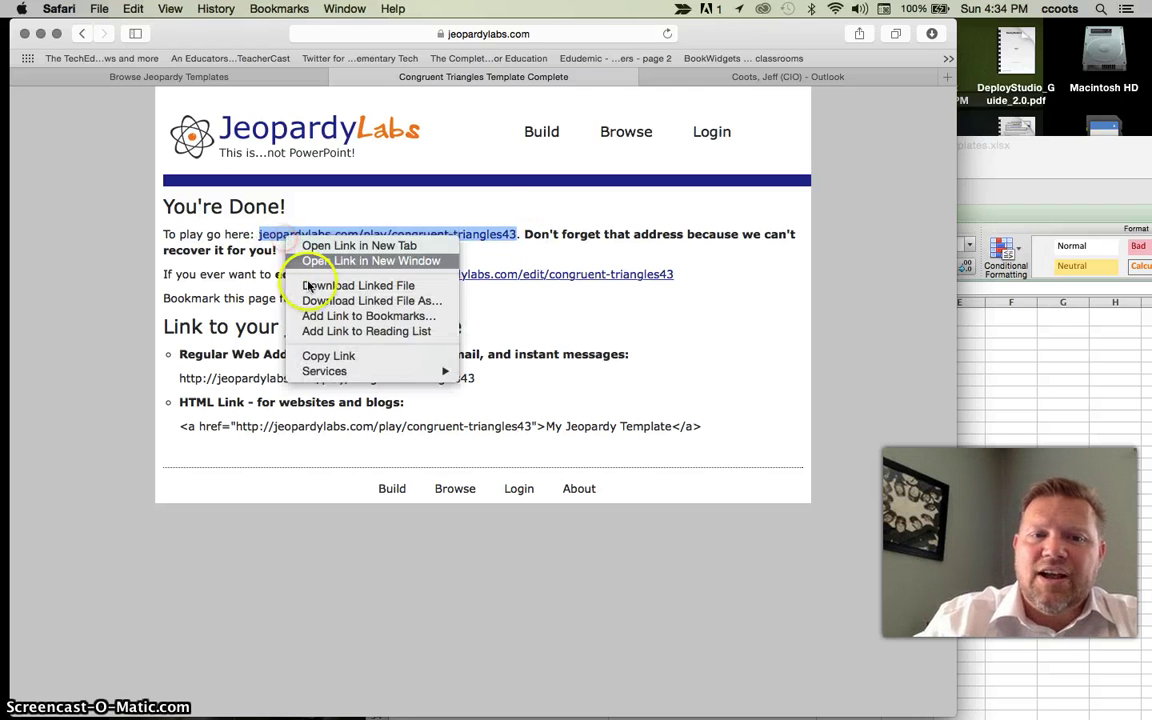
click(329, 355)
click(1050, 382)
- Paste the play link into A4 and the copied edit link into B4
click(525, 355)
key(super+v)
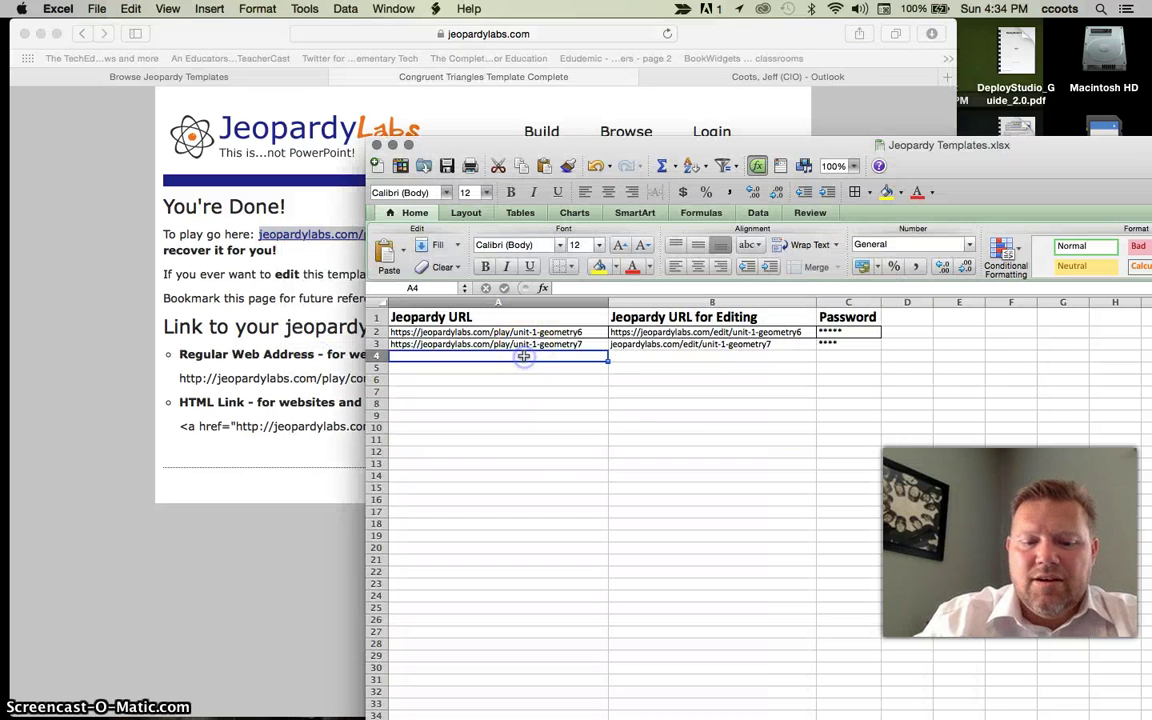
click(272, 278)
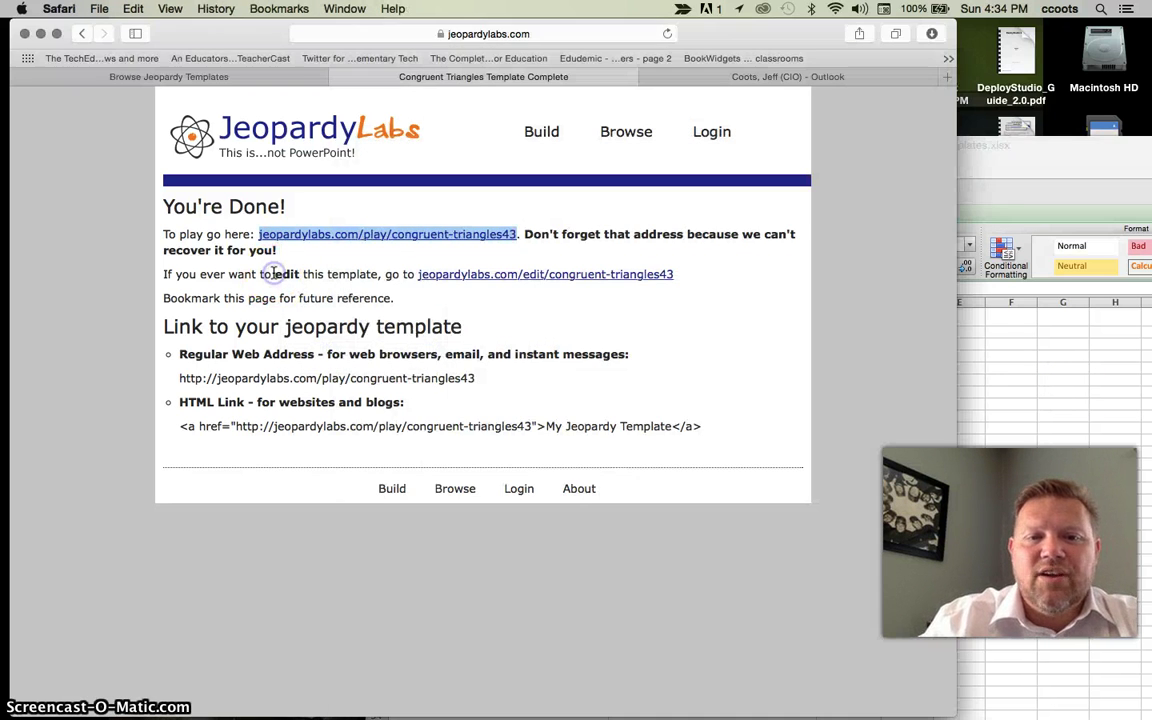
drag(690, 276, 420, 270)
click(1055, 340)
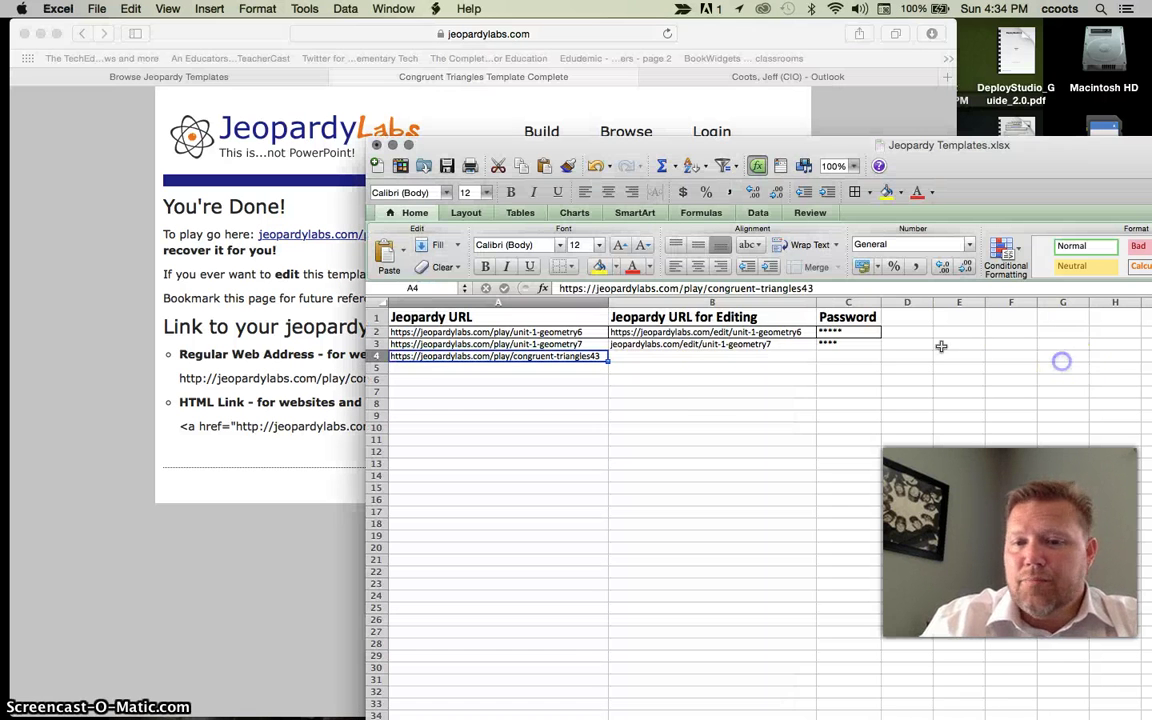
click(701, 357)
key(super+v)
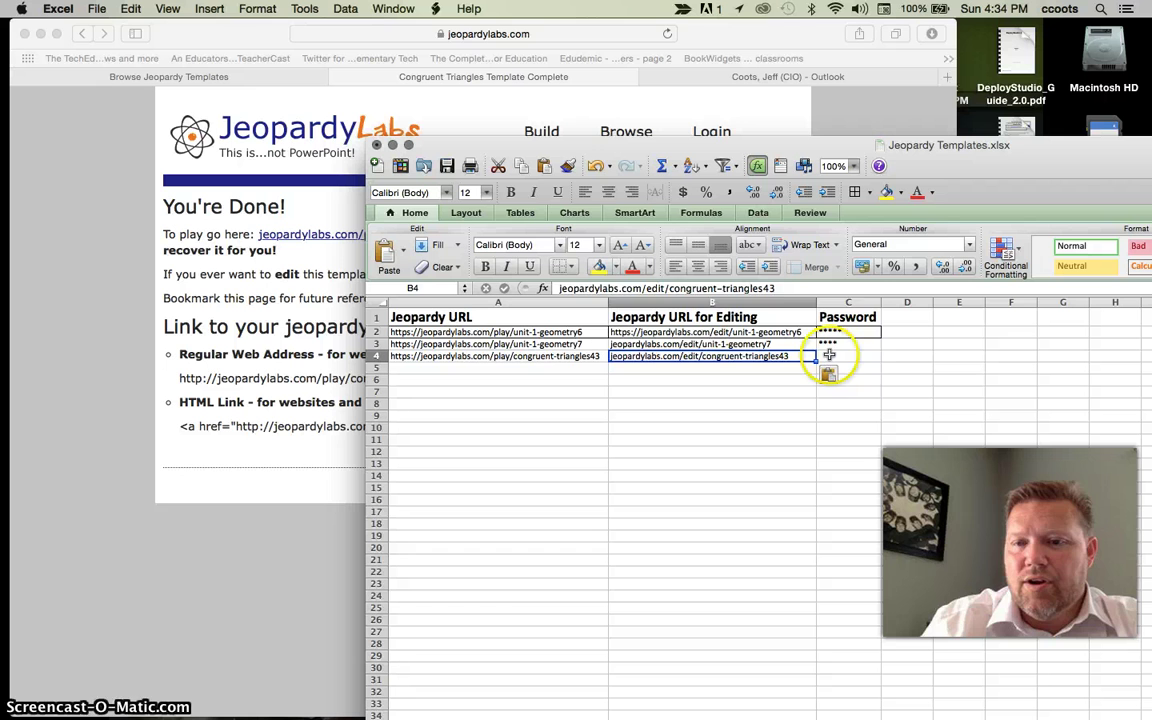
- Enter the game's password in C4 and check the edit link in B4
click(830, 357)
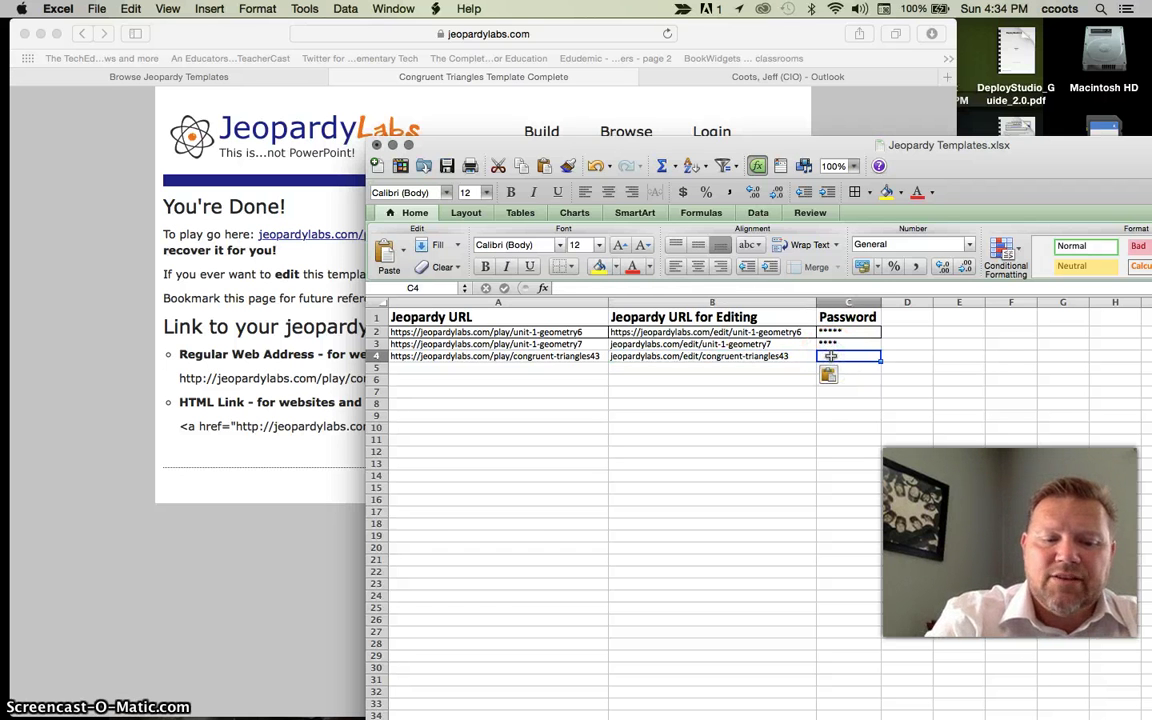
text(****)
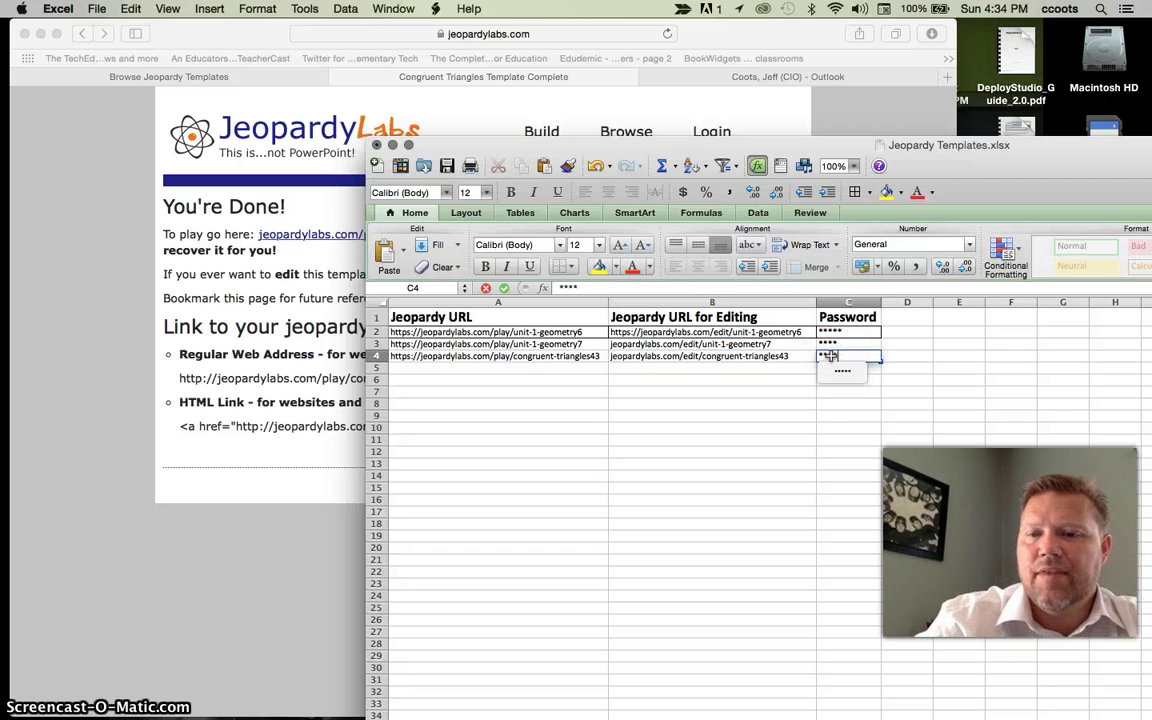
click(820, 404)
click(668, 356)
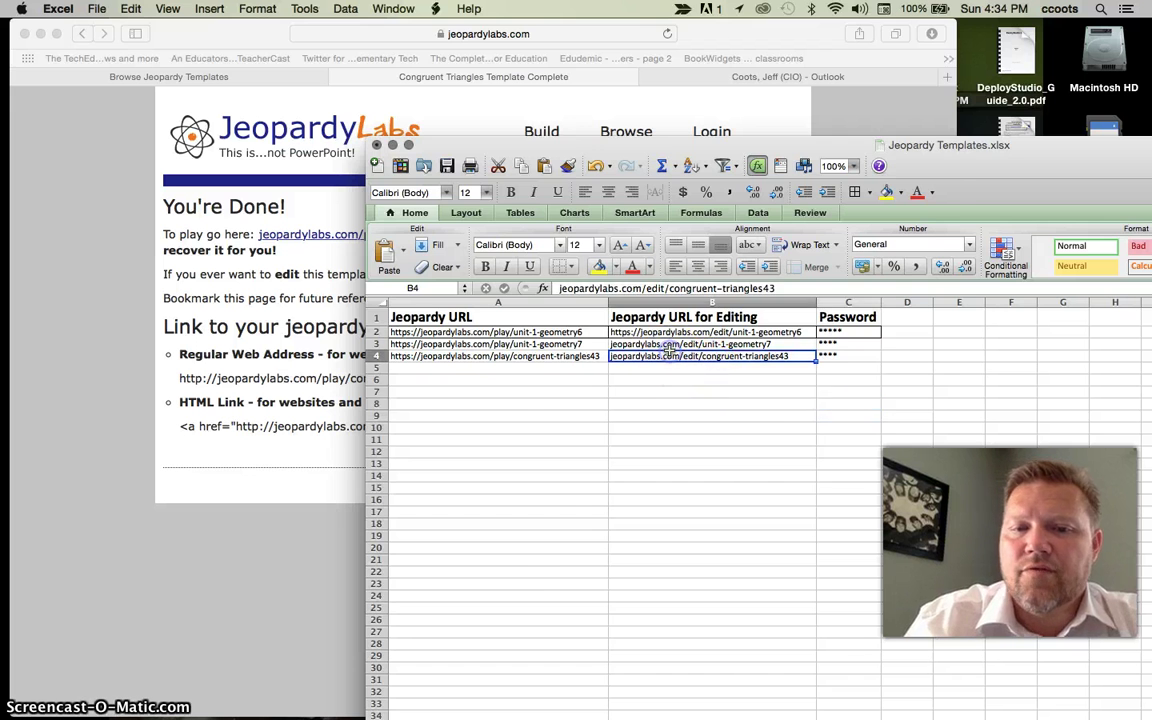
click(285, 336)
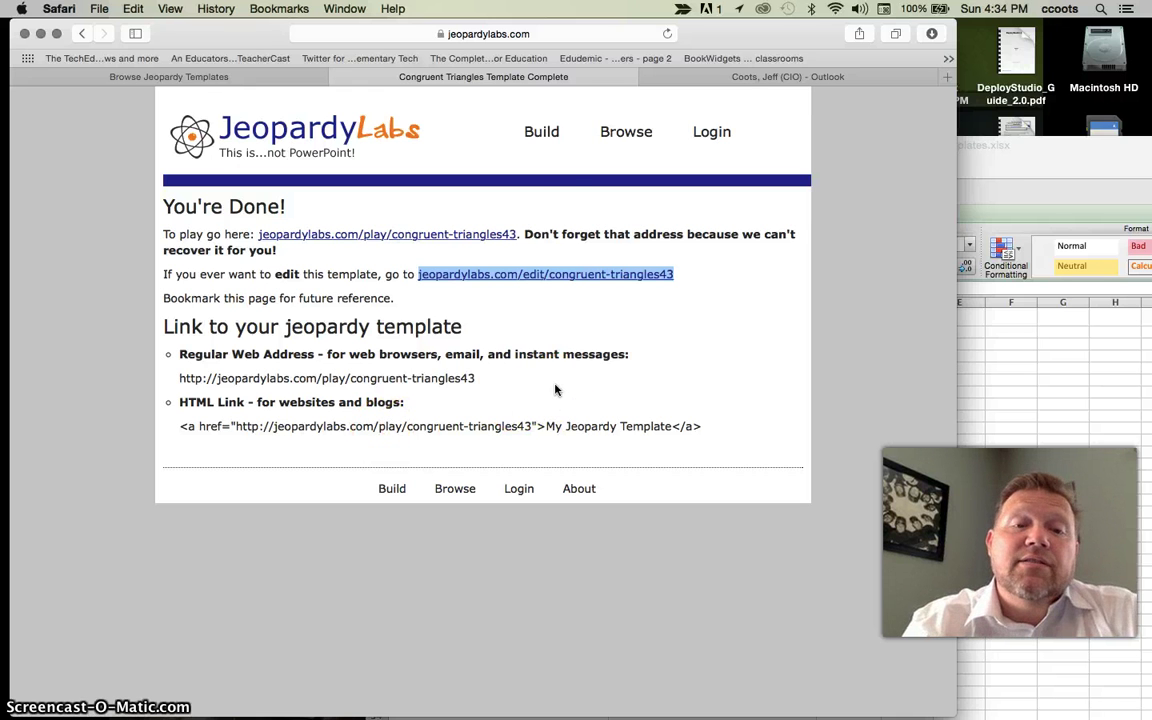
click(571, 181)
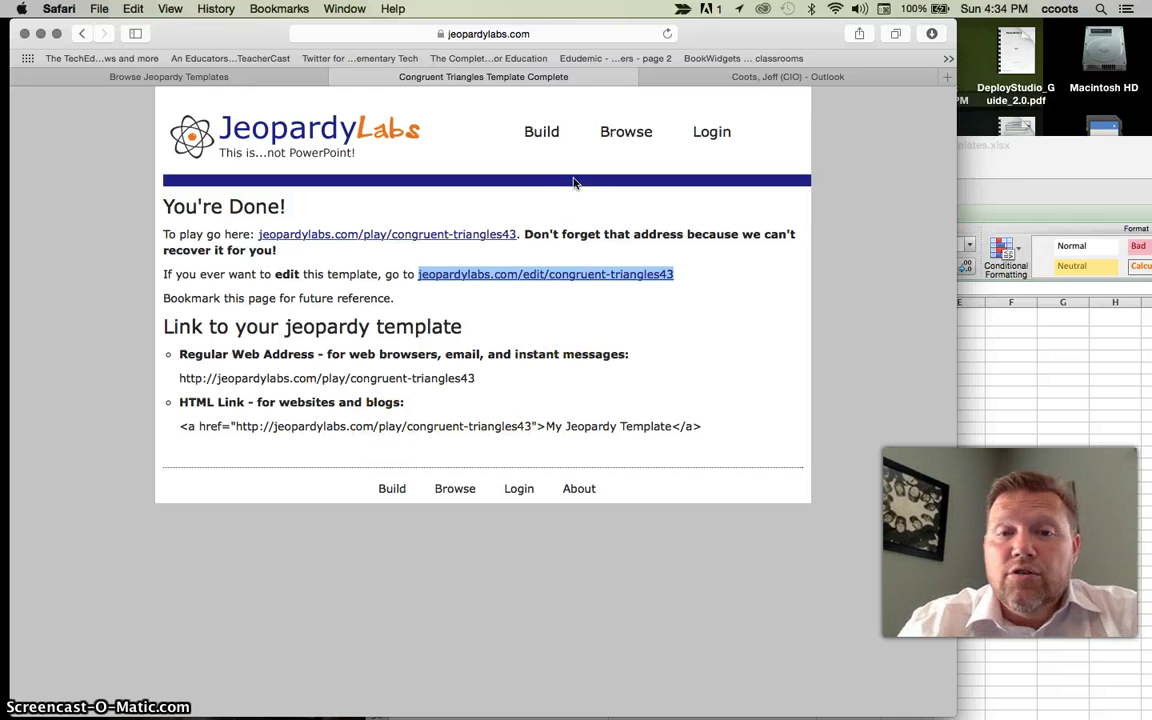